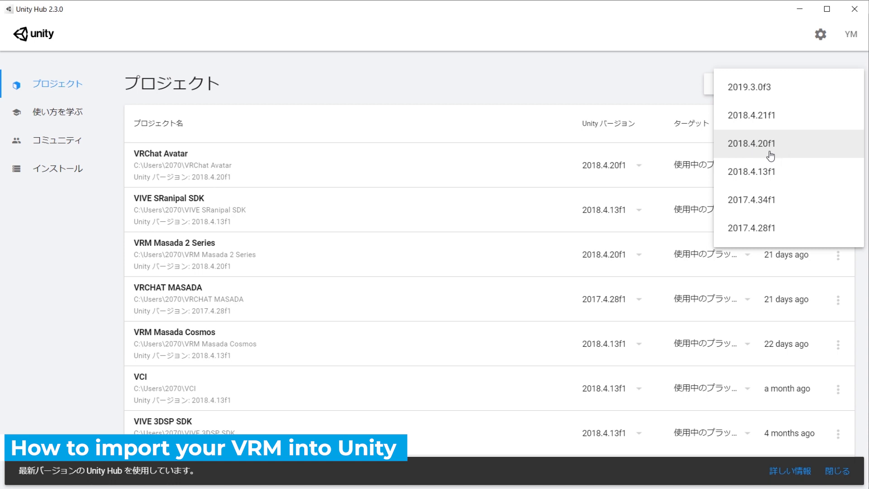
- Open the VRChat Avatar project, which uses Unity version 2018.4.20f1
left_click(447, 91)
left_click(192, 171)
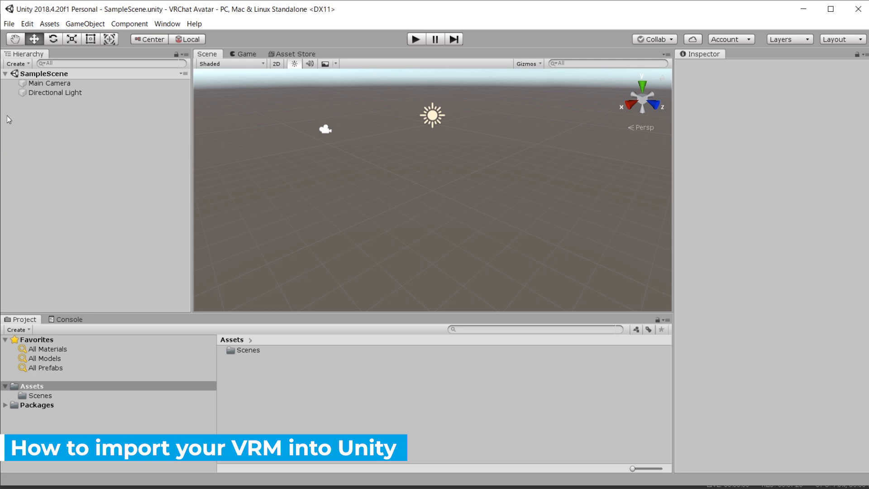
- Import the custom package VRCSDK2-2020.05.12.10.37_Public with all its contents and open the VRCSDK assets folder
left_click(50, 24)
mouse_move(126, 136)
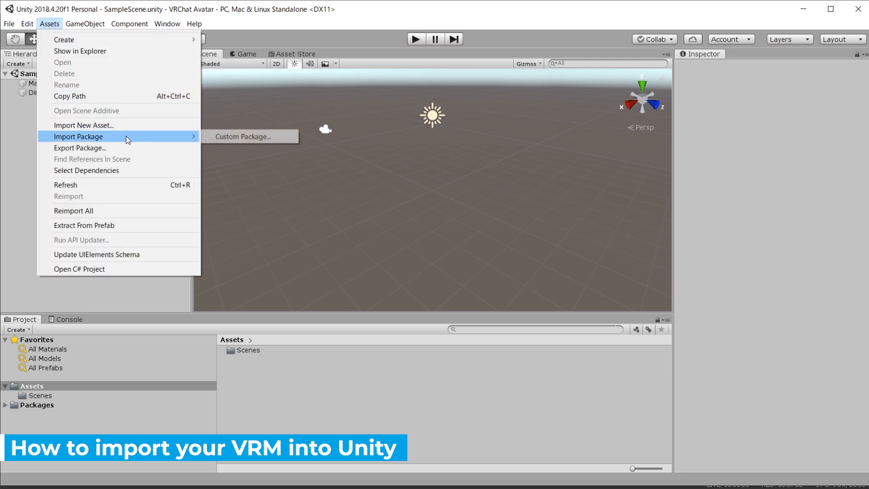
left_click(243, 137)
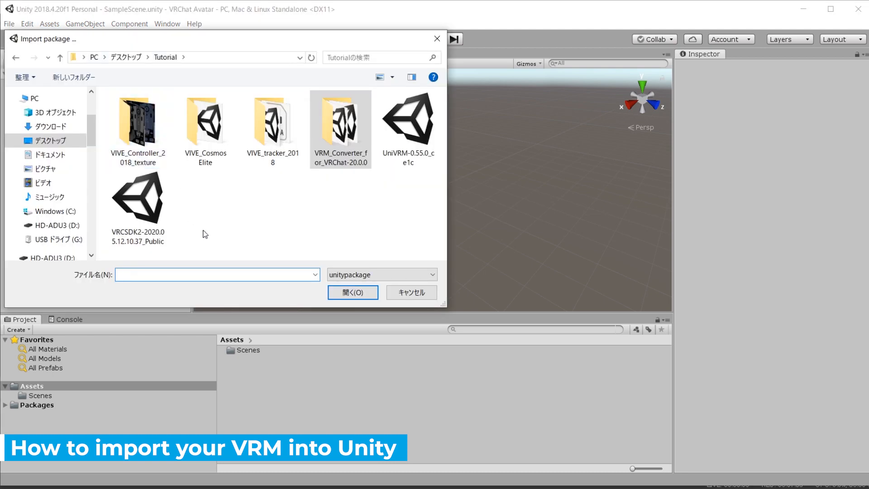
double_click(150, 208)
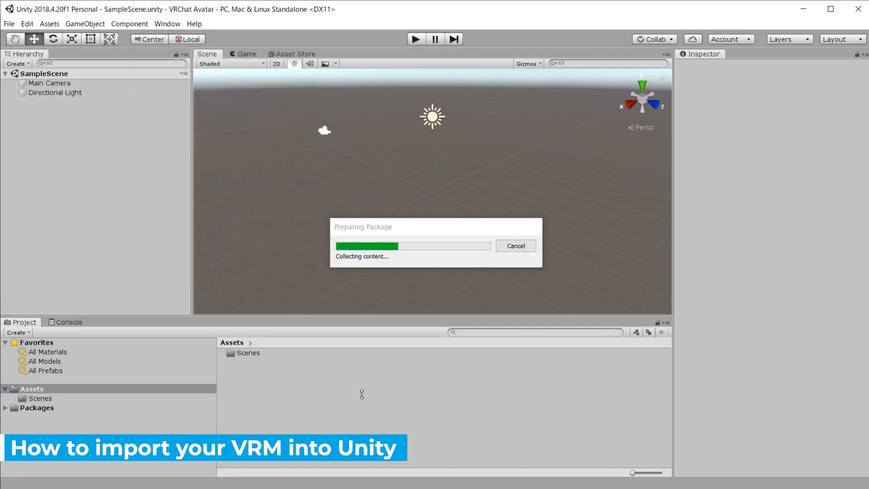
left_click_drag(557, 132, 557, 358)
left_click(537, 396)
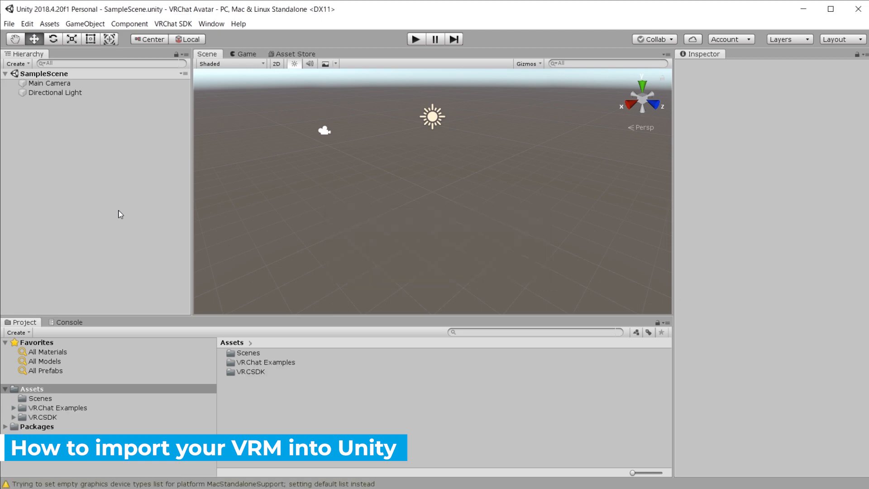
left_click(49, 408)
left_click(49, 418)
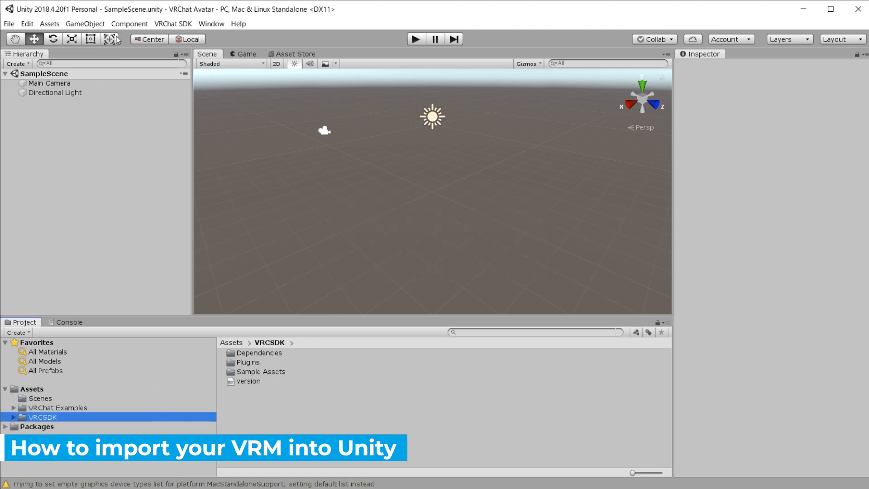
- Import the custom package "VRM Converter for VRChat-20.0.0 + UniVRM-0.55.0" from the VRM_Converter_for_VRChat-20.0.0 folder and open the VRM assets folder
left_click(54, 24)
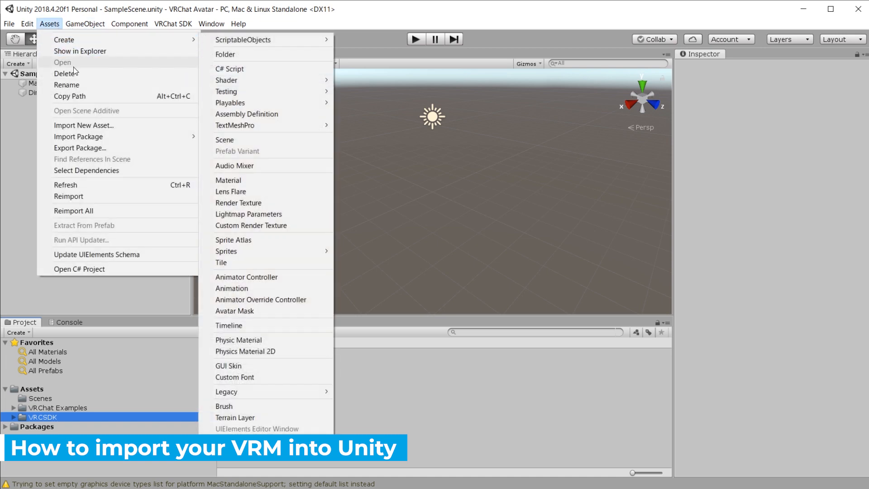
mouse_move(190, 136)
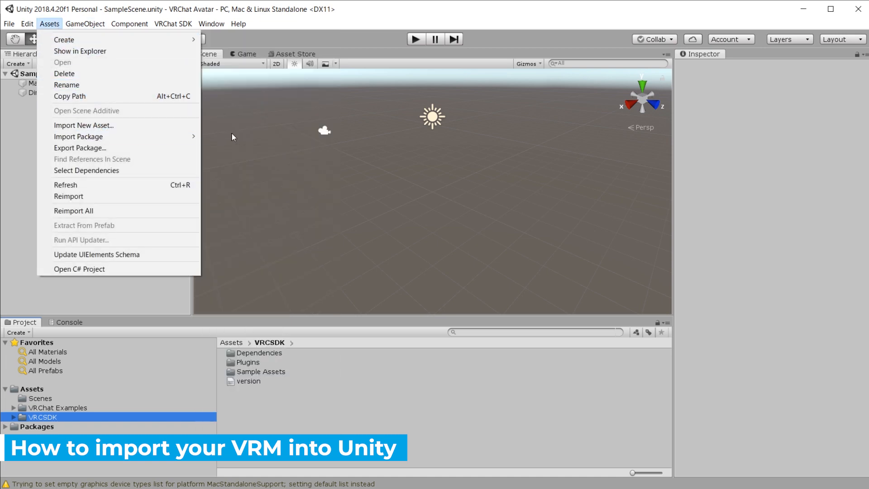
left_click(240, 136)
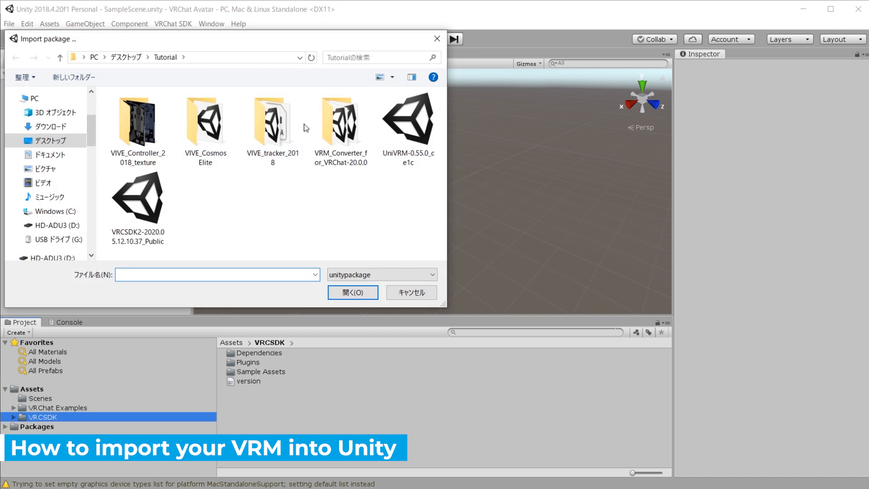
left_click(353, 131)
double_click(354, 132)
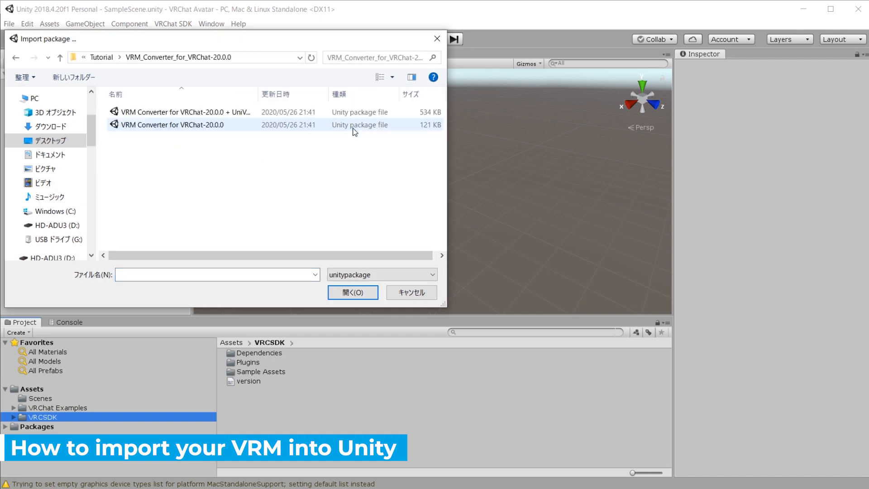
left_click(219, 113)
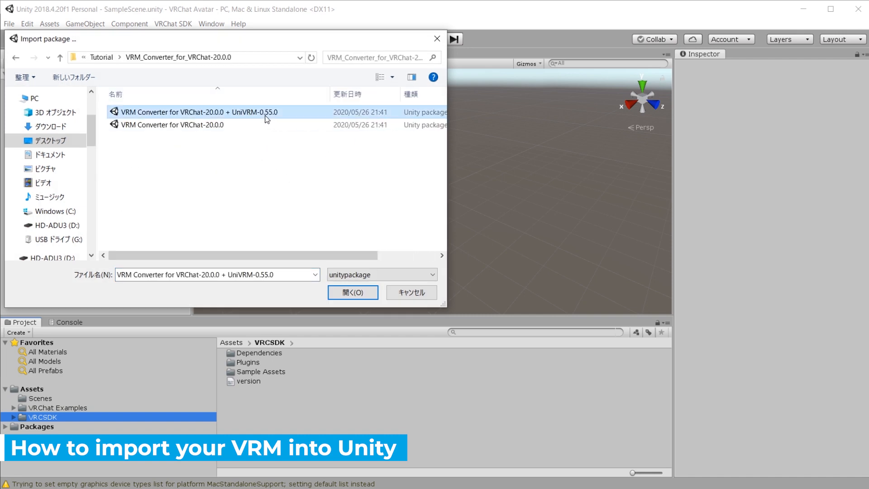
left_click(353, 292)
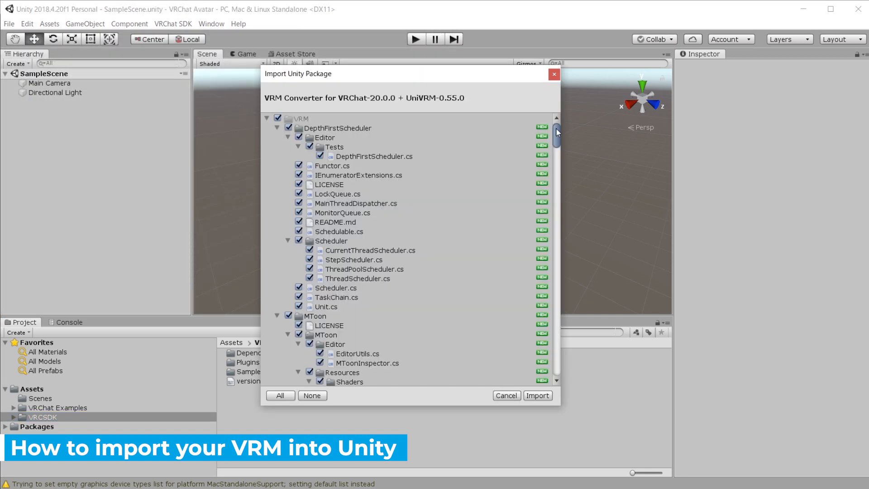
key("Return")
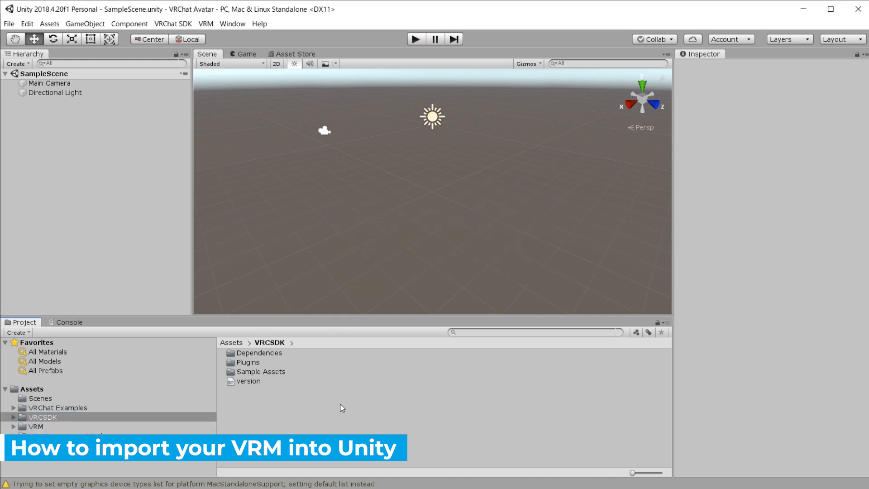
left_click(100, 408)
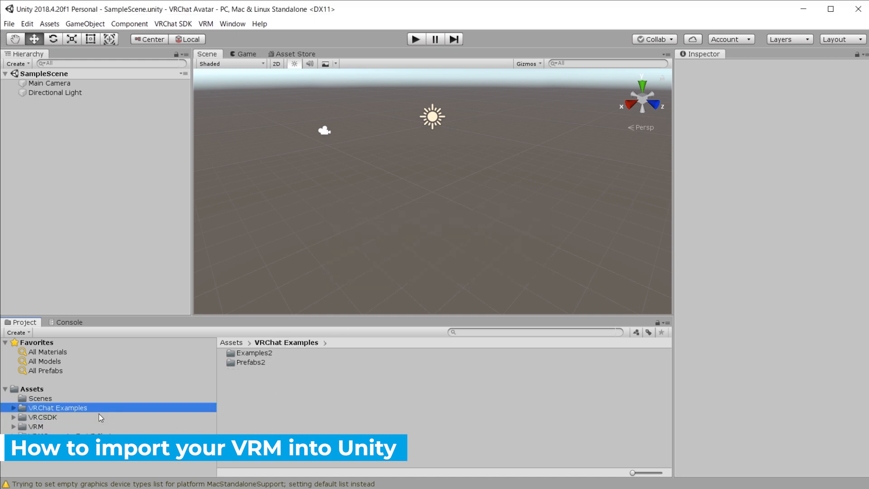
left_click(98, 417)
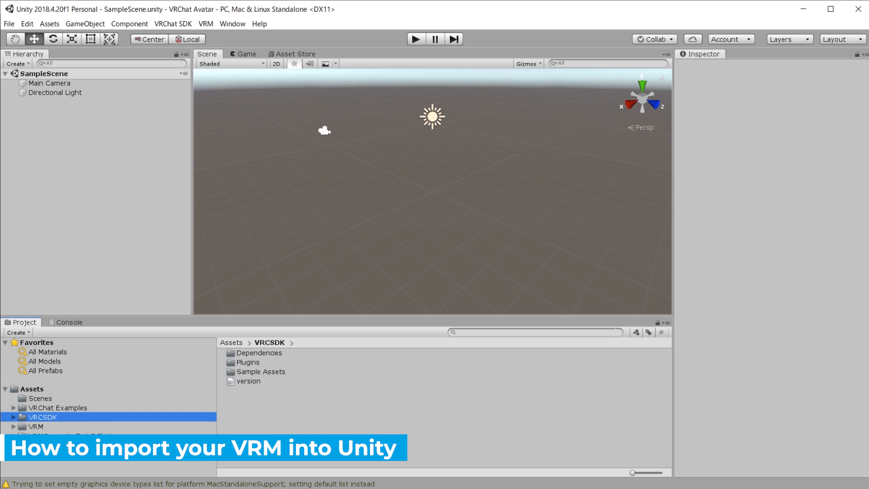
left_click(68, 435)
left_click(90, 426)
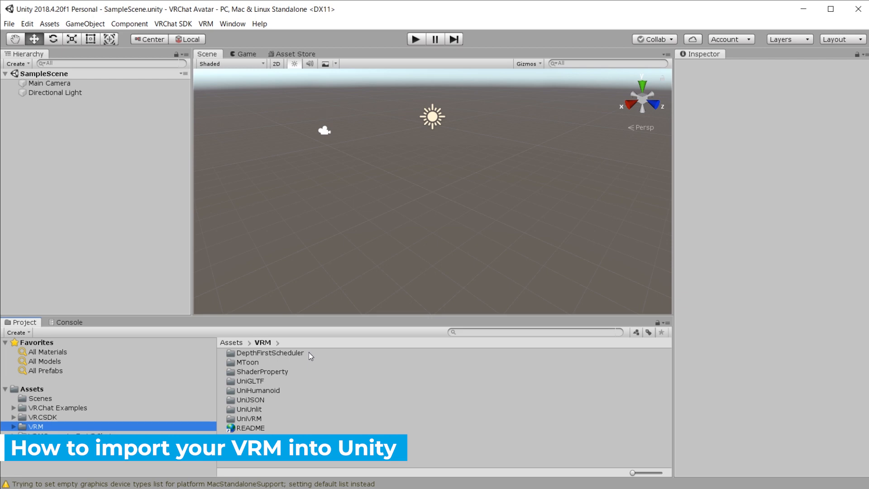
- Import Test Girl.vrm from the Tutorial folder using UniVRM-0.55.0
left_click(206, 25)
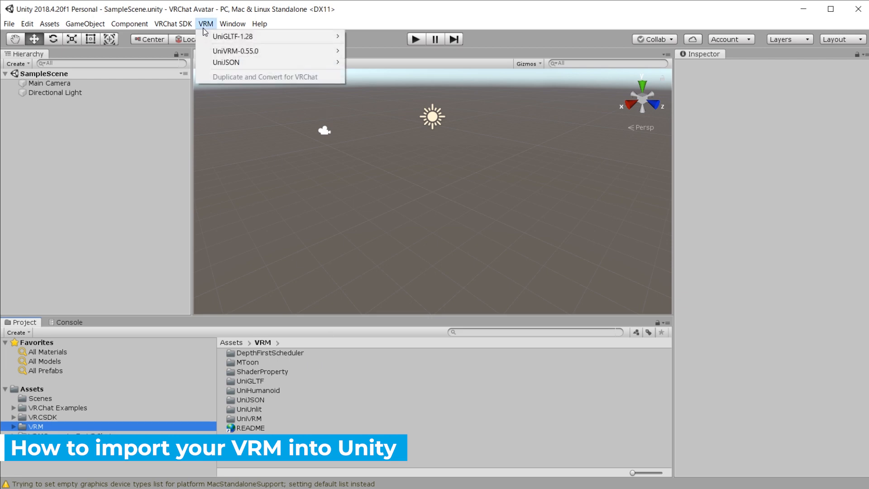
mouse_move(233, 52)
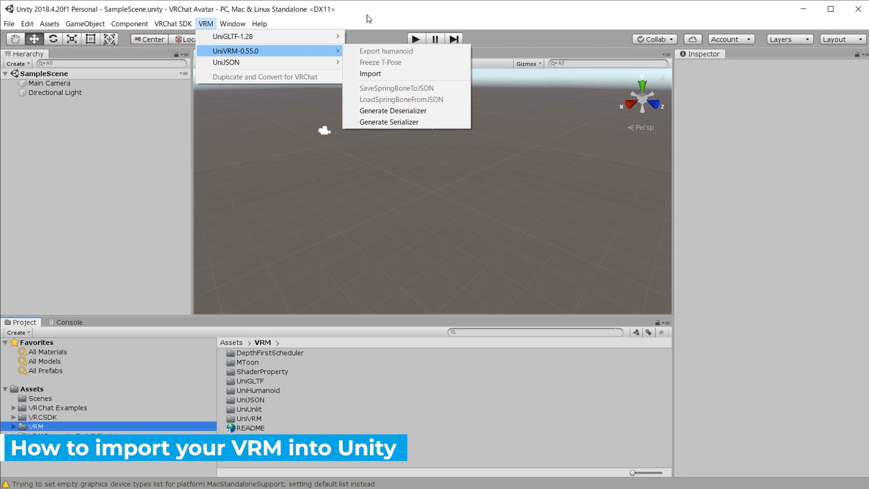
left_click(377, 76)
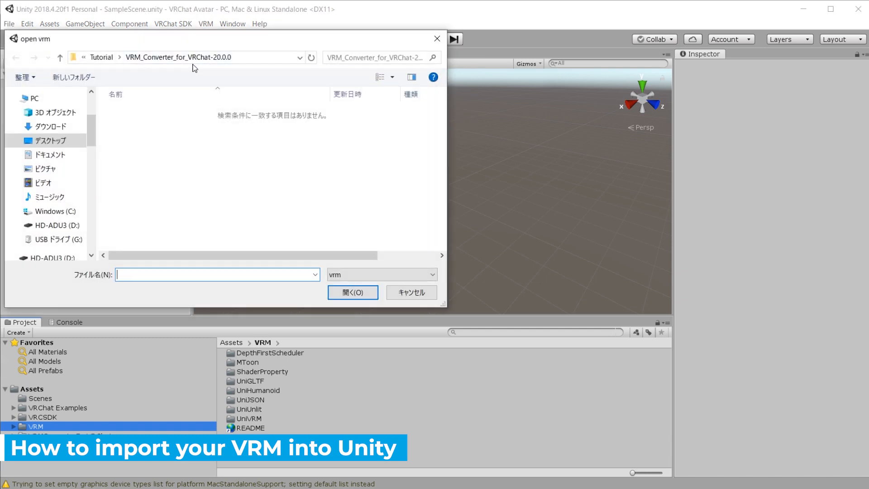
left_click(102, 57)
left_click(405, 130)
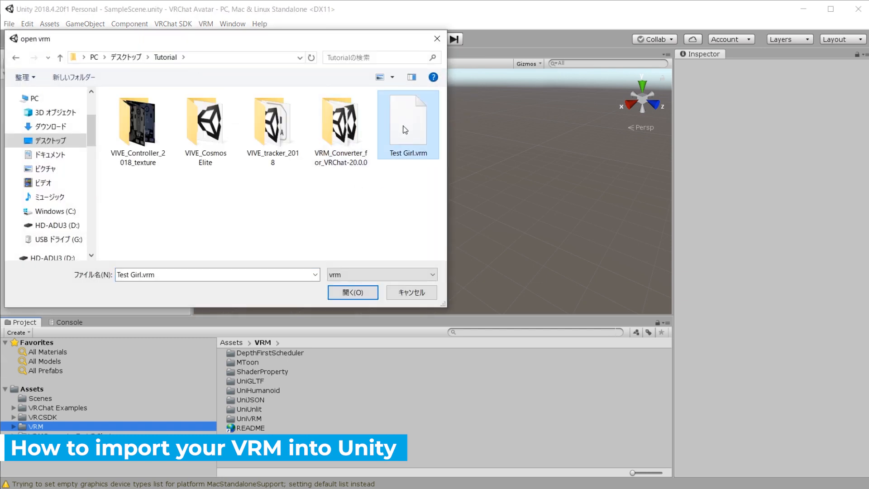
double_click(404, 127)
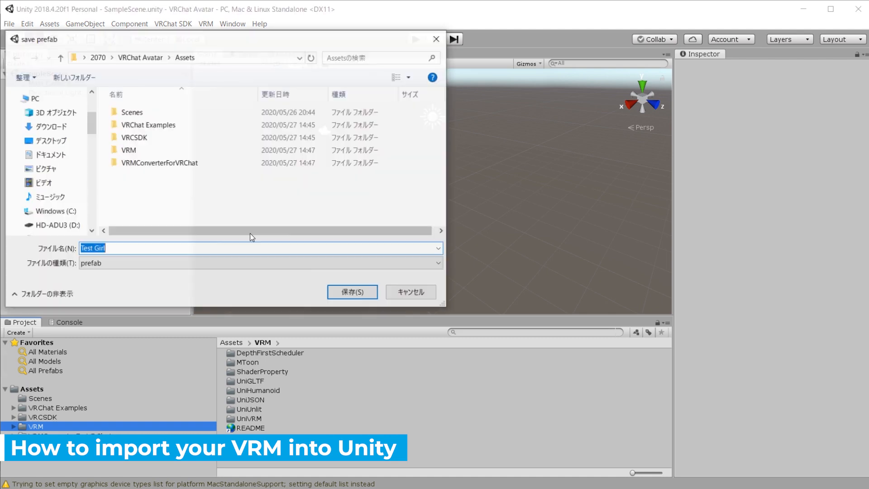
- Create a folder named Avatar inside the project's Assets and save the Test Girl prefab in it
right_click(202, 188)
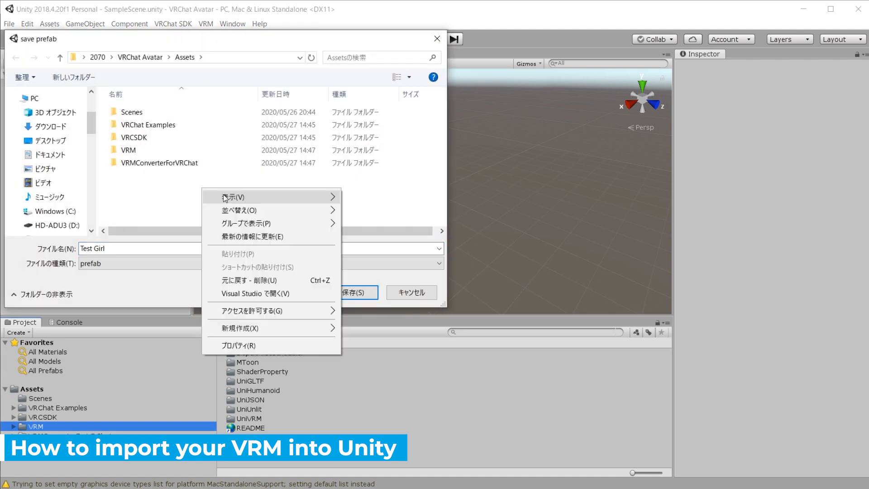
left_click(165, 204)
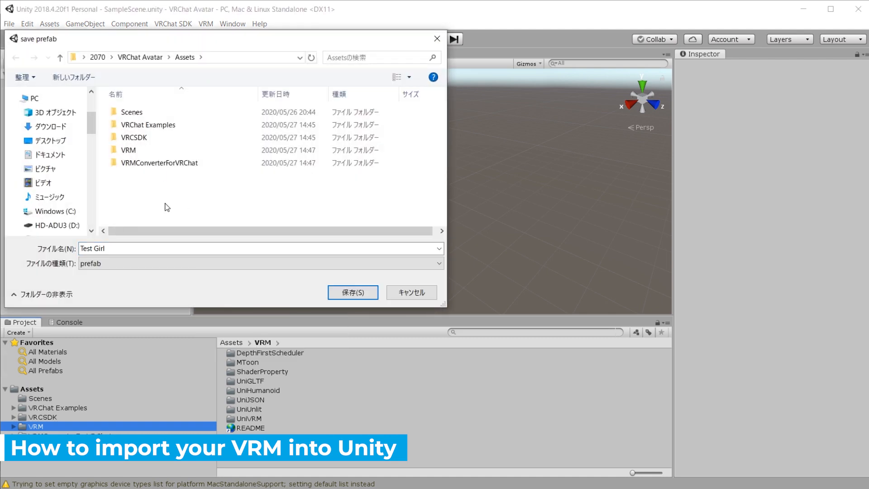
key("ctrl+shift+n")
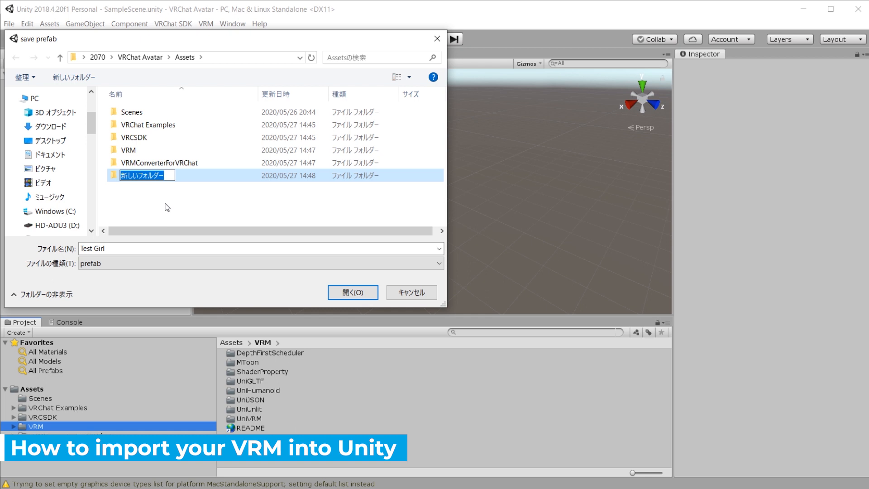
type("Avatar")
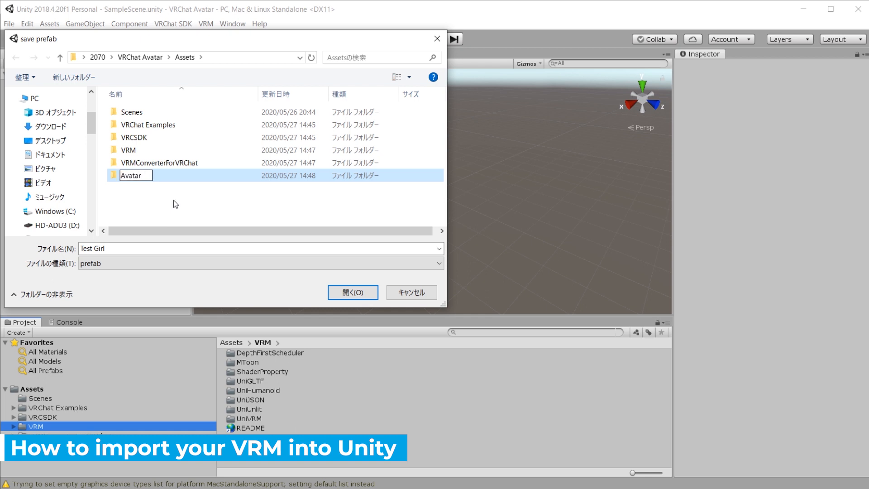
left_click(165, 176)
double_click(152, 114)
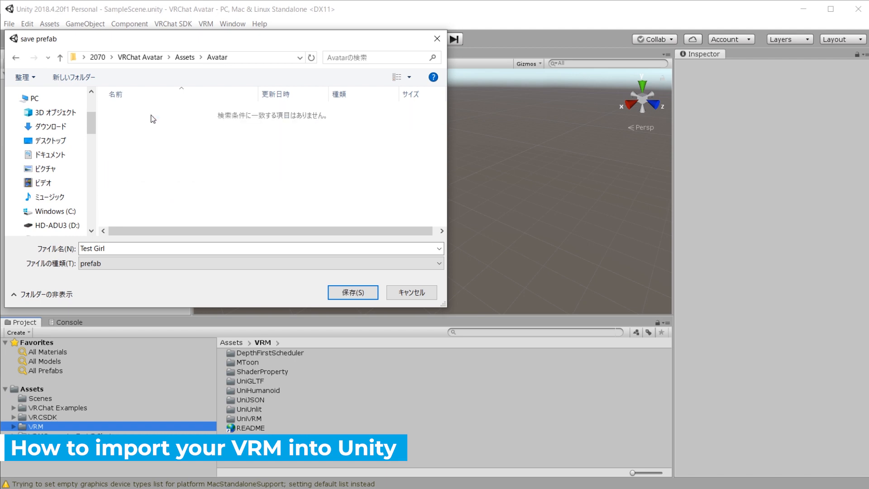
left_click(360, 292)
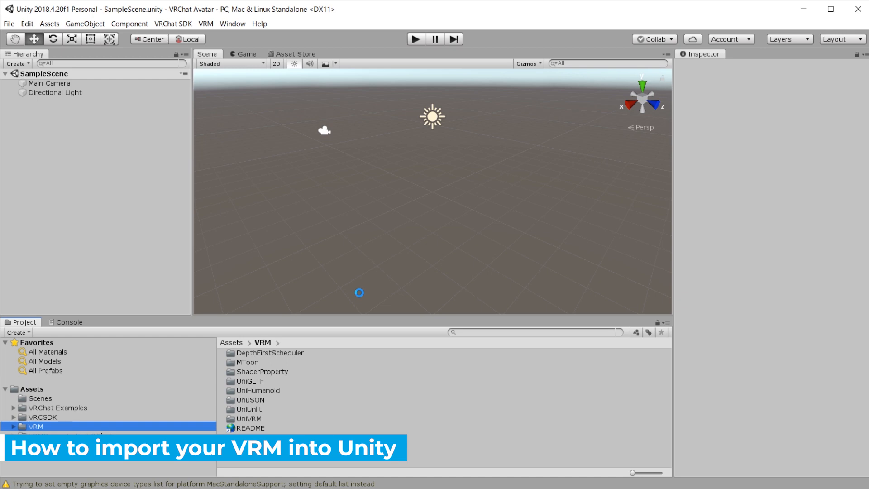
- Examine the Avatar folder's Test Girl prefab and its Materials, Meshes and Textures subfolders
left_click(50, 399)
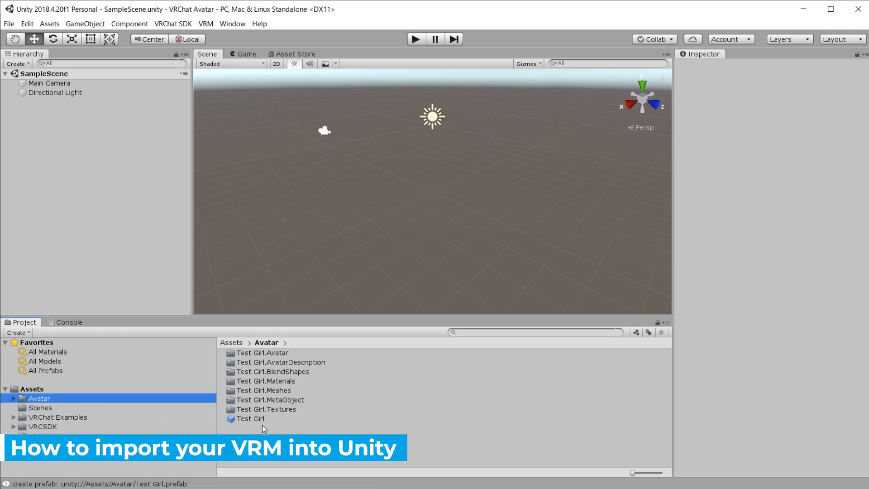
left_click(249, 419)
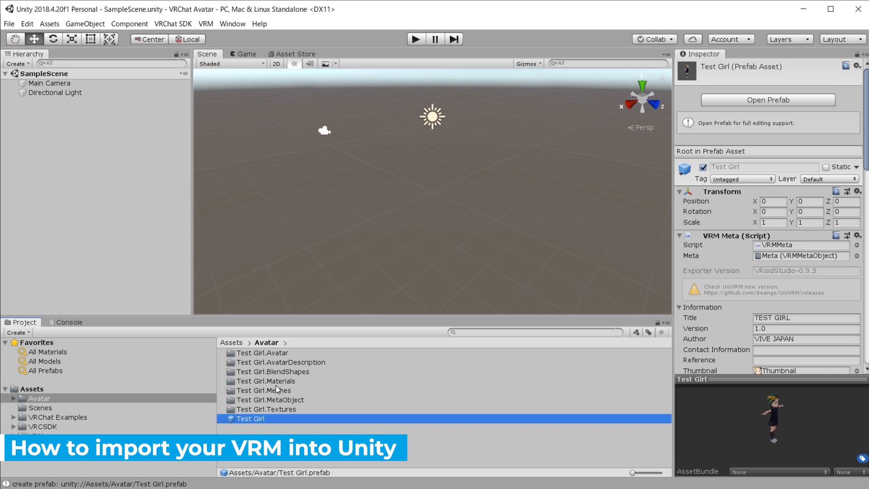
double_click(277, 382)
left_click(265, 343)
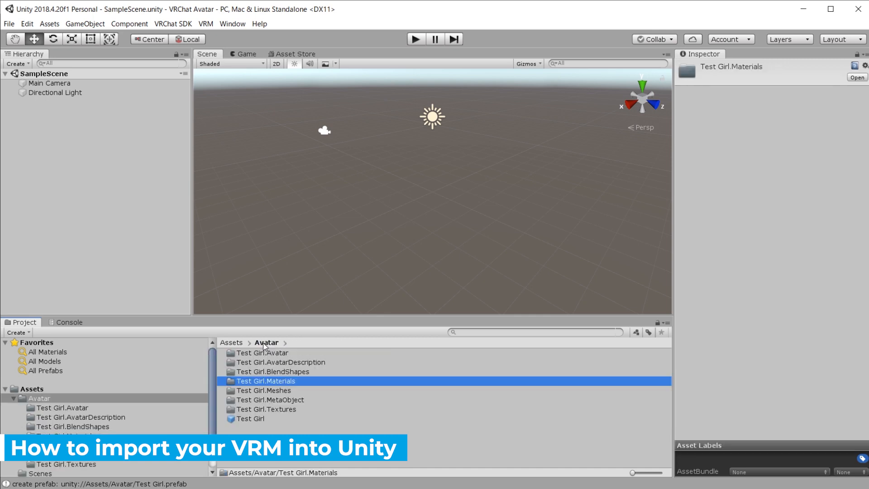
double_click(286, 391)
left_click(266, 343)
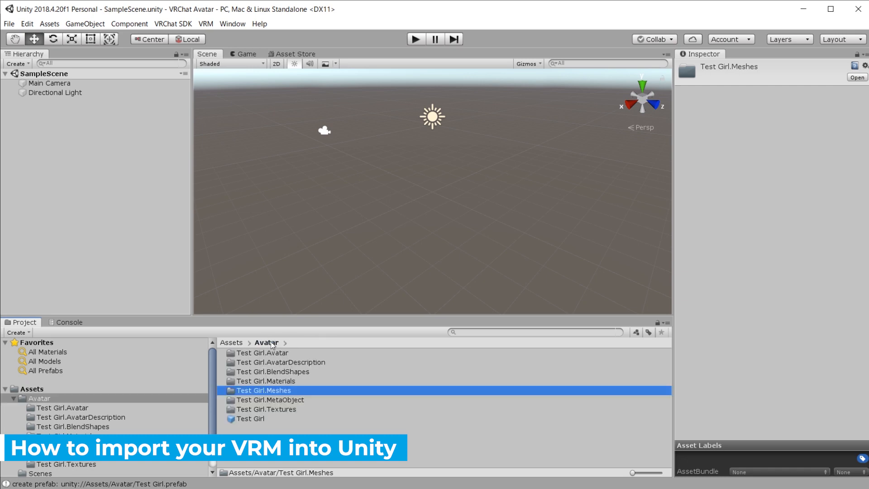
double_click(295, 410)
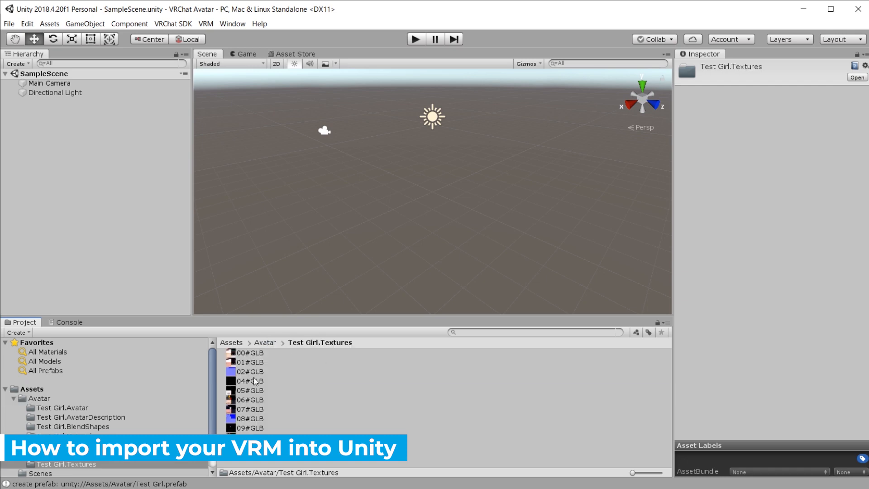
left_click(289, 459)
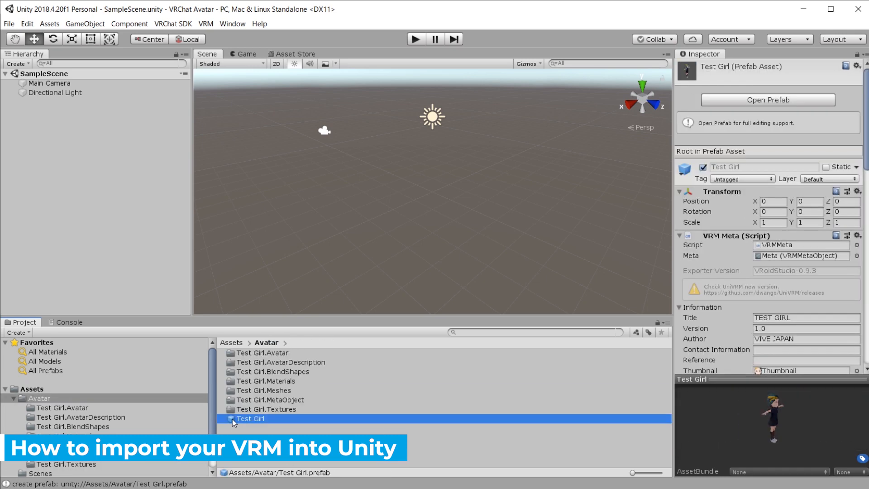
- Place the Test Girl prefab in the scene at position X 0, Y 0, Z 4 and show it from the front
left_click_drag(250, 418, 434, 196)
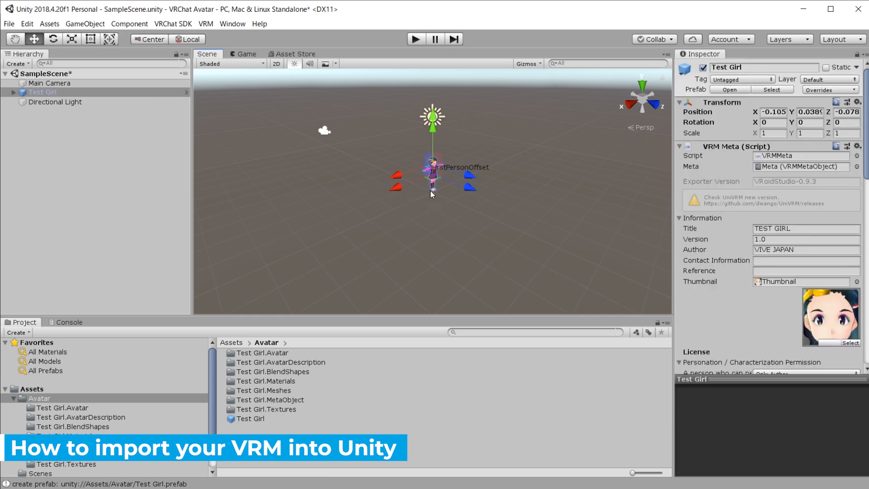
left_click(778, 112)
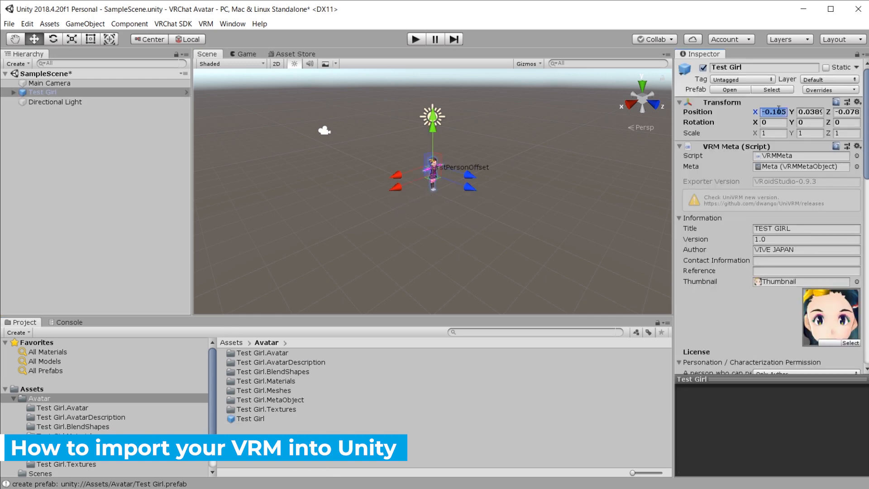
type("0")
key("Tab")
type("0")
key("Tab")
type("04")
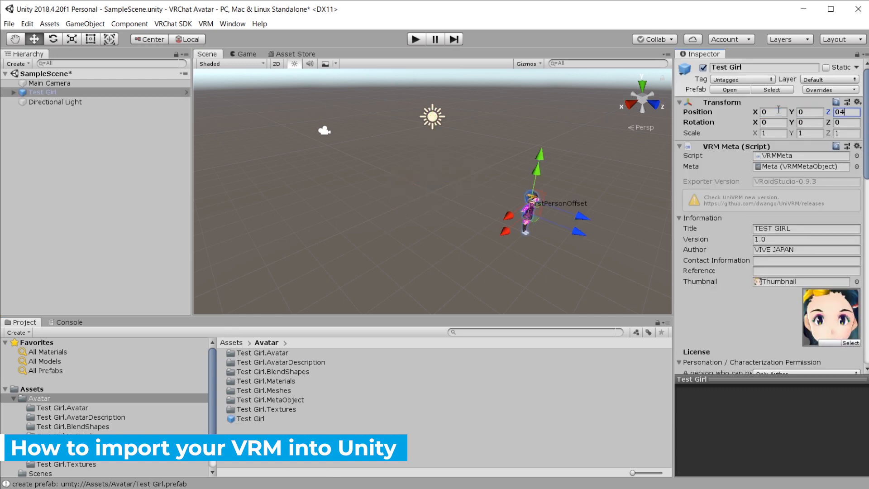
double_click(134, 90)
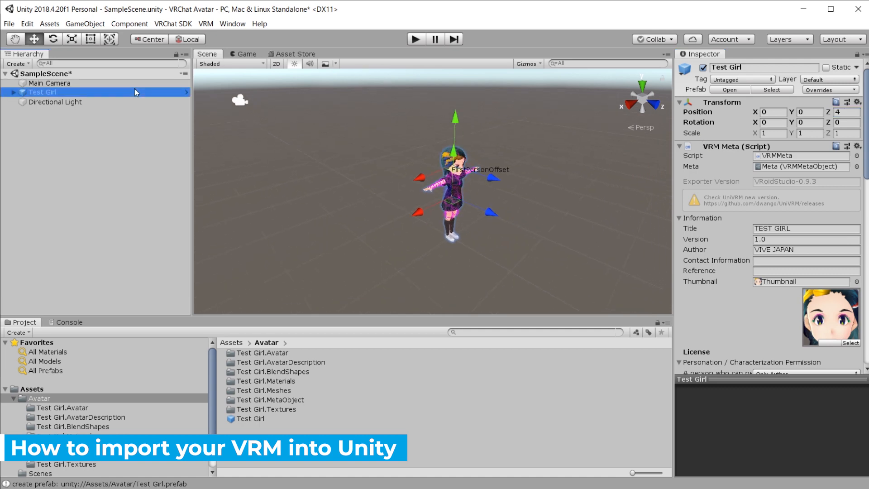
left_click(654, 104)
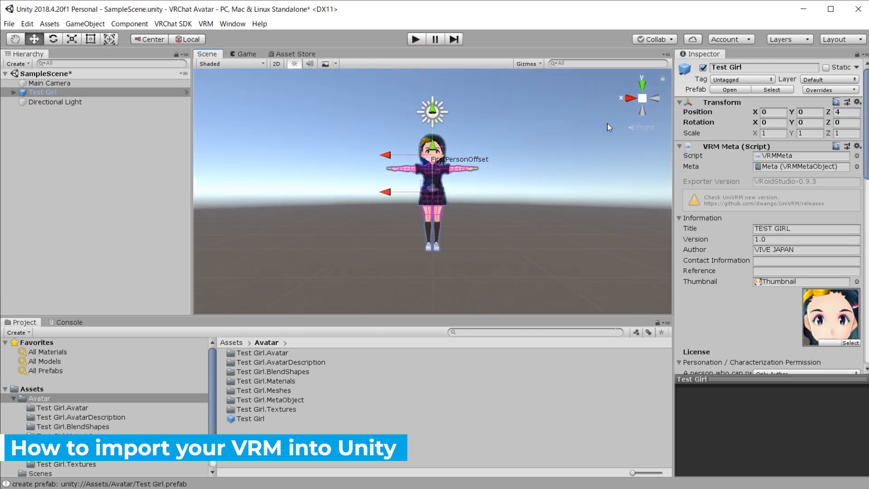
scroll(501, 150, "up", 3)
left_click(545, 177)
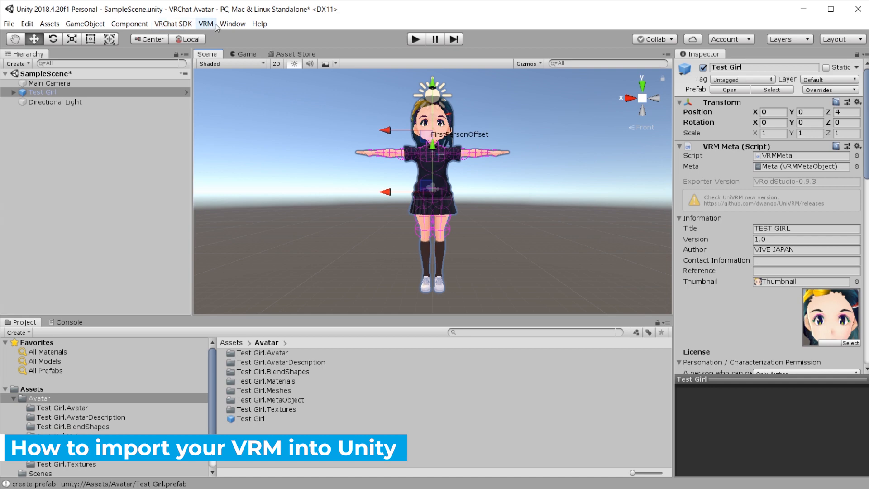
- Sign in to the VRChat SDK control panel with the prefilled account and check the Builder page
left_click(174, 23)
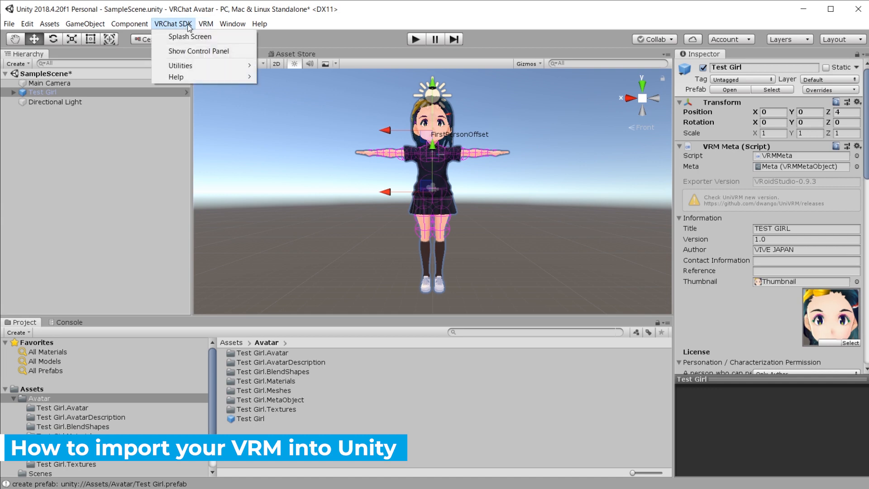
left_click(195, 52)
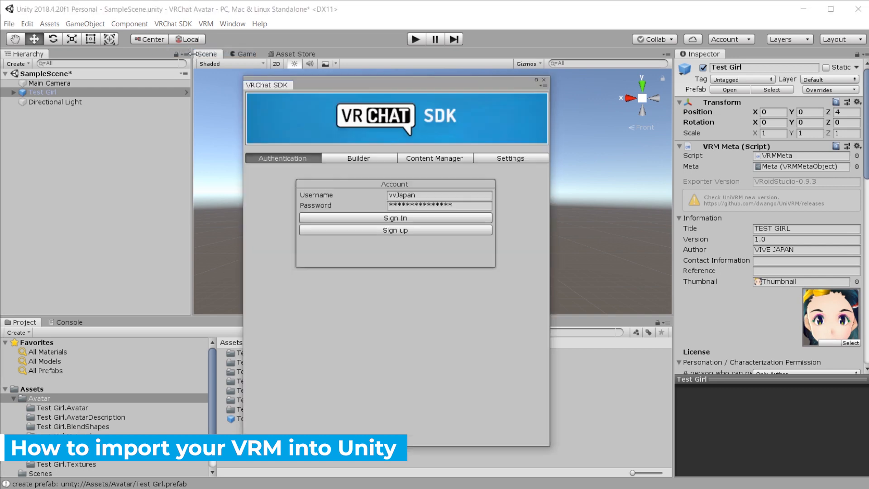
left_click(377, 220)
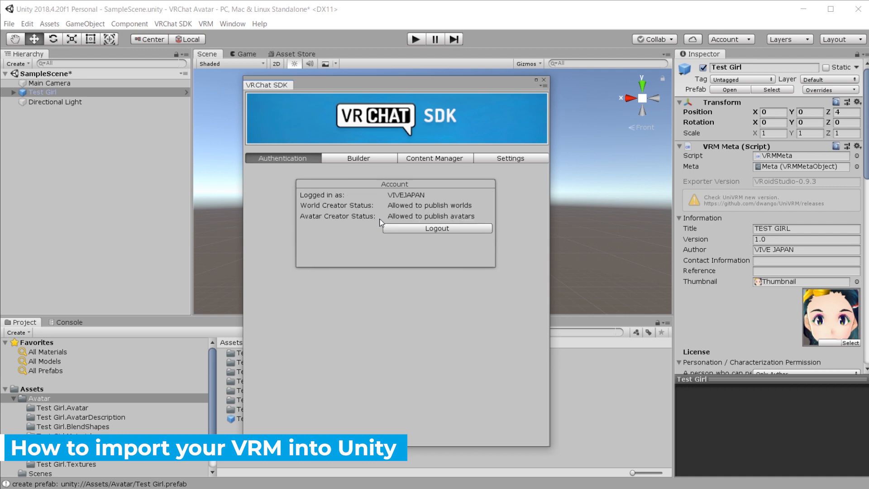
left_click(349, 159)
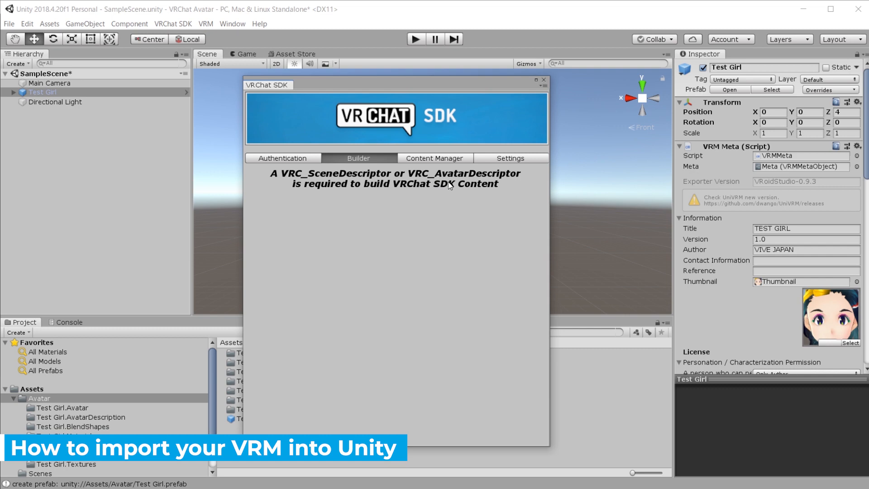
left_click(545, 79)
- Add the Pipeline Manager and VRC_Avatar Descriptor components to the Test Girl object
scroll(730, 259, "down", 15)
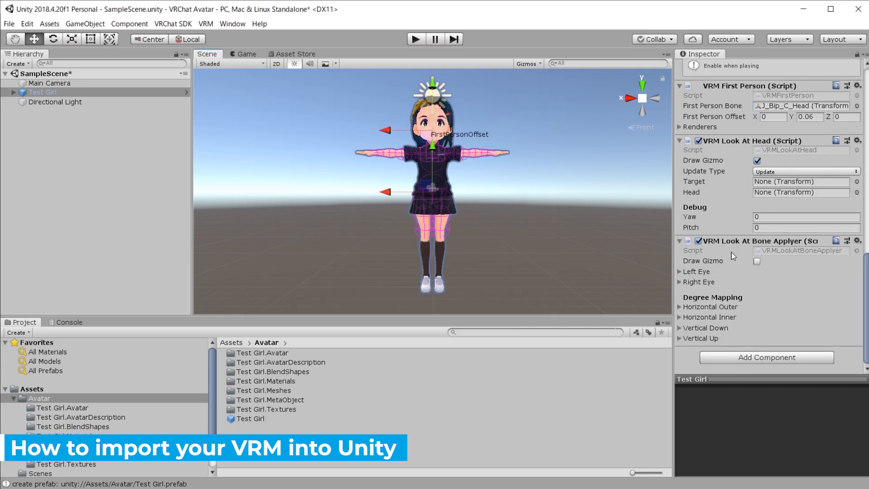
left_click(734, 358)
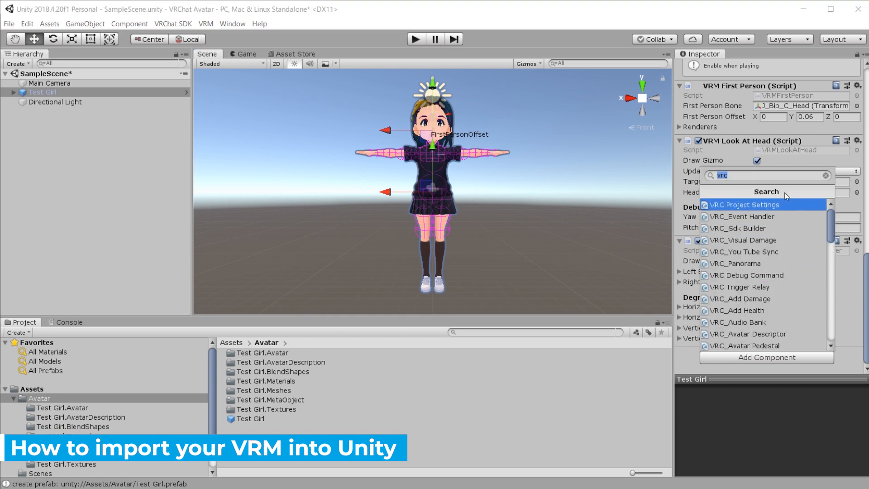
left_click(785, 204)
left_click(787, 355)
type("av")
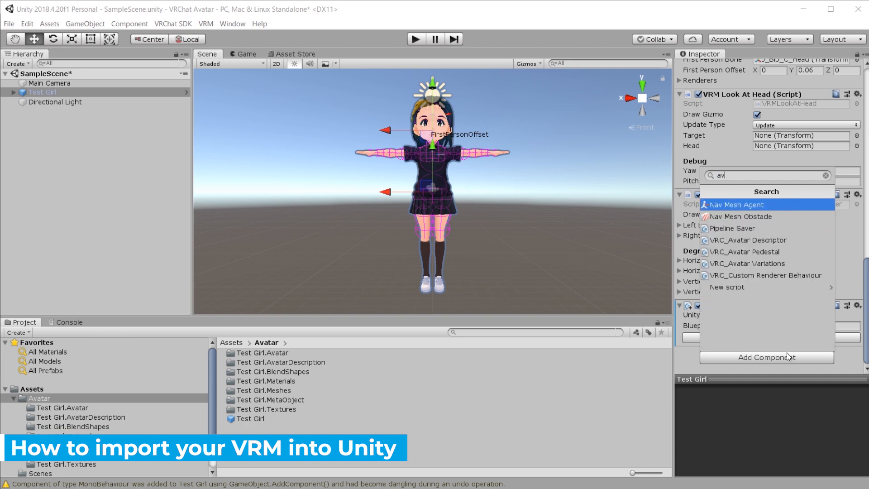
type("a")
left_click(780, 205)
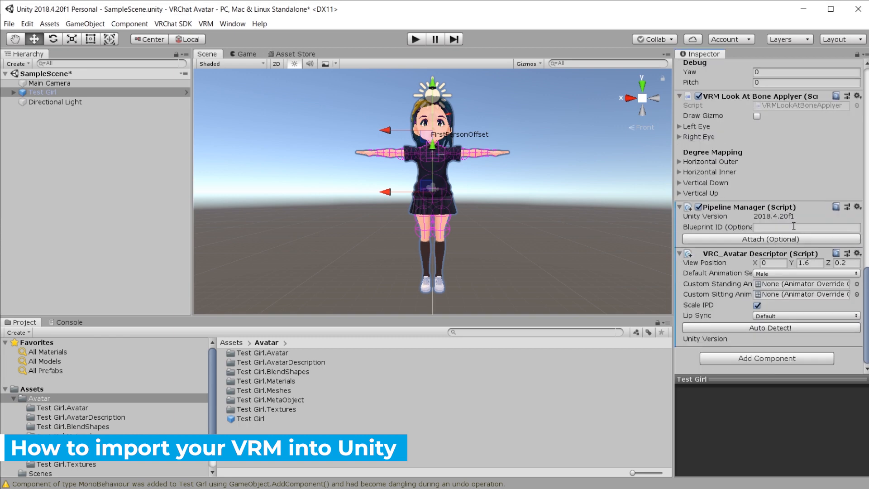
- Set the avatar descriptor's default animation set to Female and keep Lip Sync at Default
left_click(779, 273)
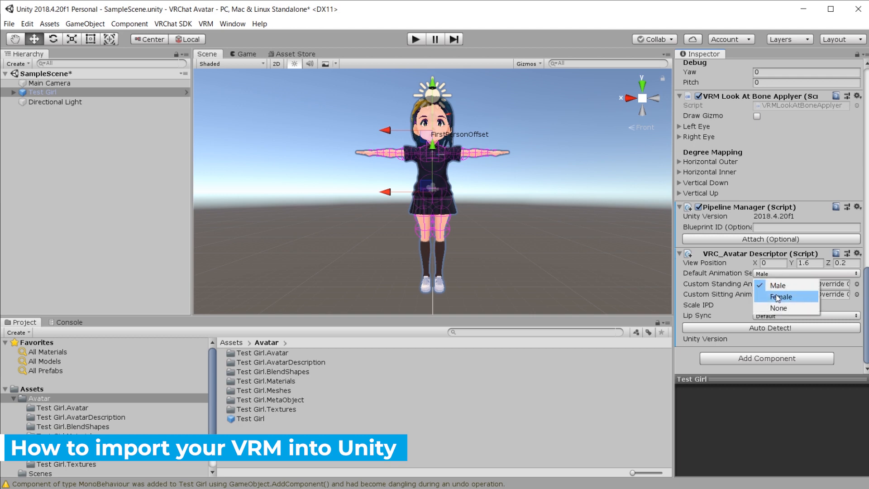
left_click(776, 295)
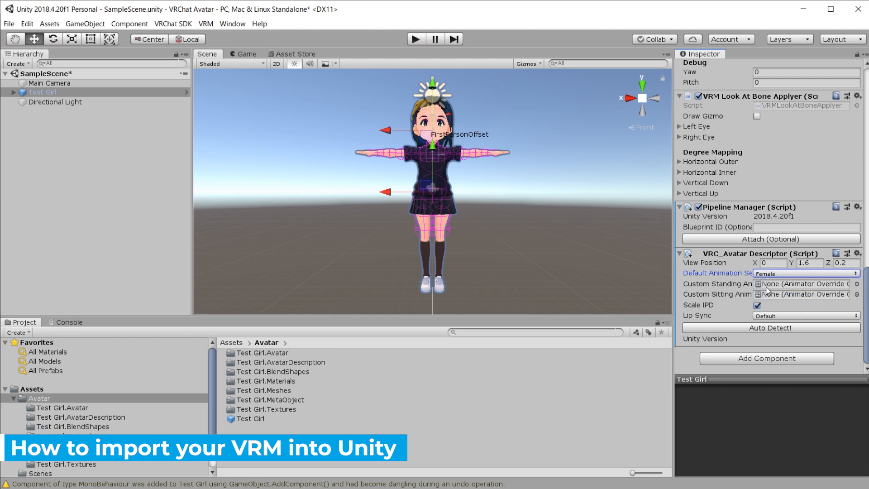
left_click(765, 316)
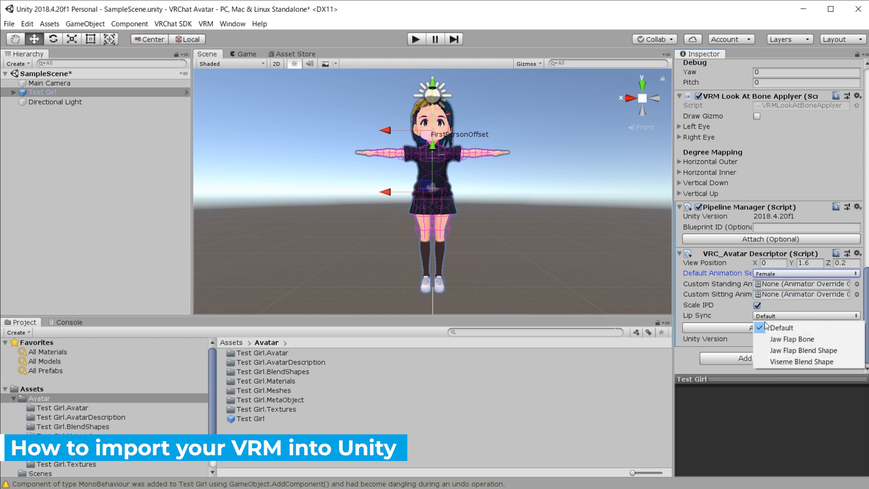
left_click(725, 320)
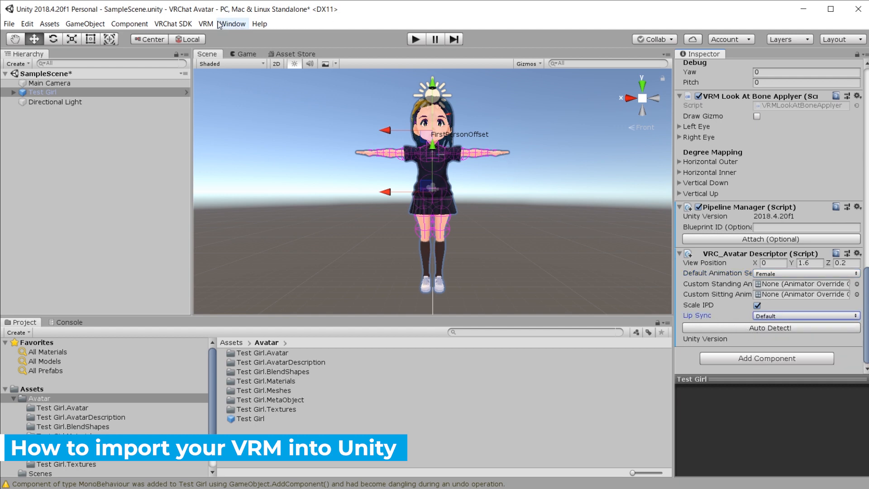
- Auto-fix the avatar's unsupported VRM components and missing Streaming Mip Maps in the VRChat SDK Builder
left_click(173, 24)
left_click(194, 53)
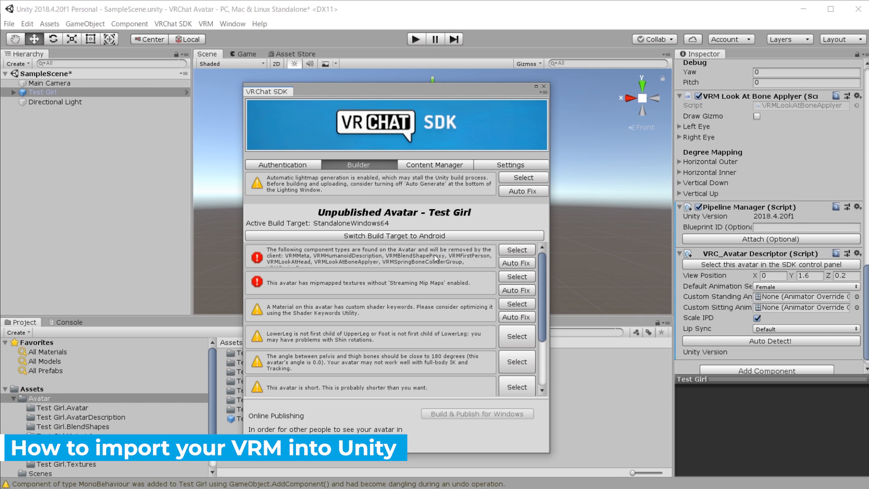
left_click(512, 264)
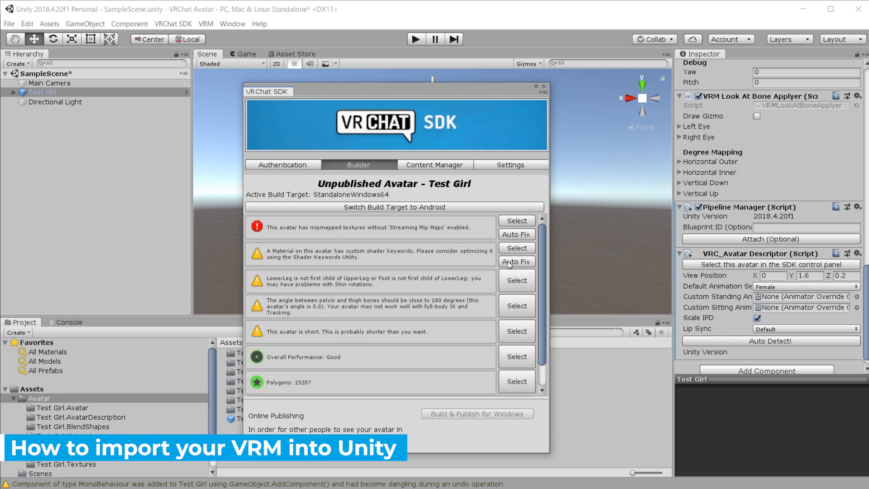
left_click(511, 263)
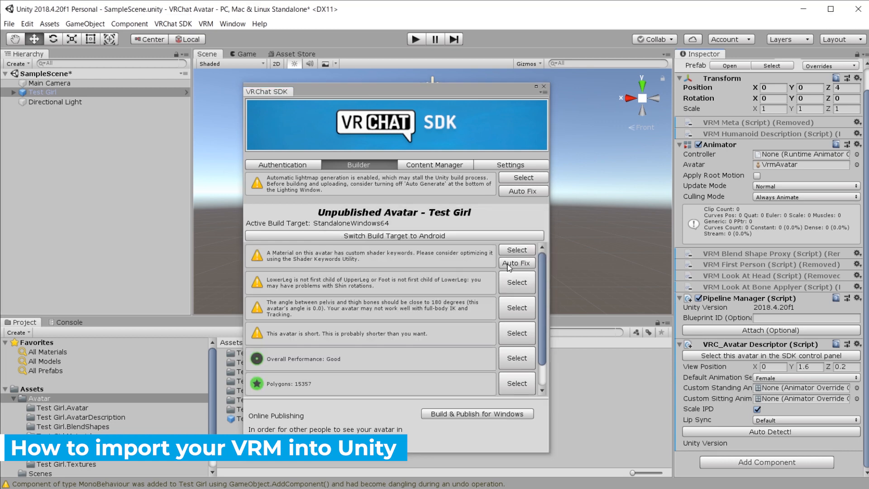
- Delete all custom shader keywords from the avatar's FaceMouth_00_FACE and Body_00_SKIN materials using the Shader Keywords Utility
left_click(512, 263)
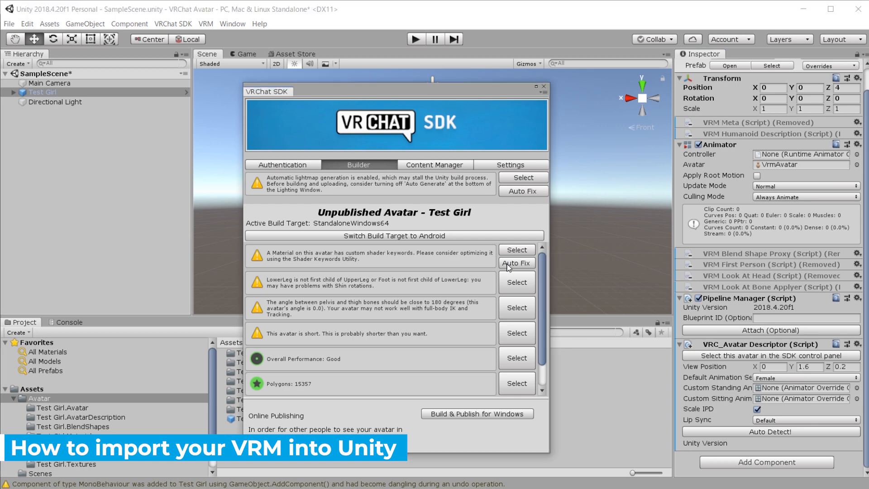
left_click(136, 164)
left_click(20, 80)
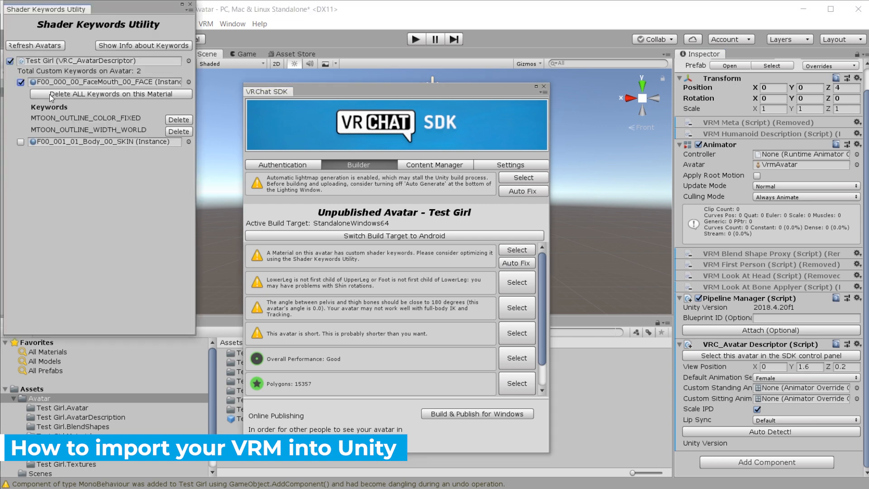
left_click(107, 94)
left_click(467, 271)
left_click(20, 80)
left_click(108, 93)
left_click(467, 272)
left_click(190, 4)
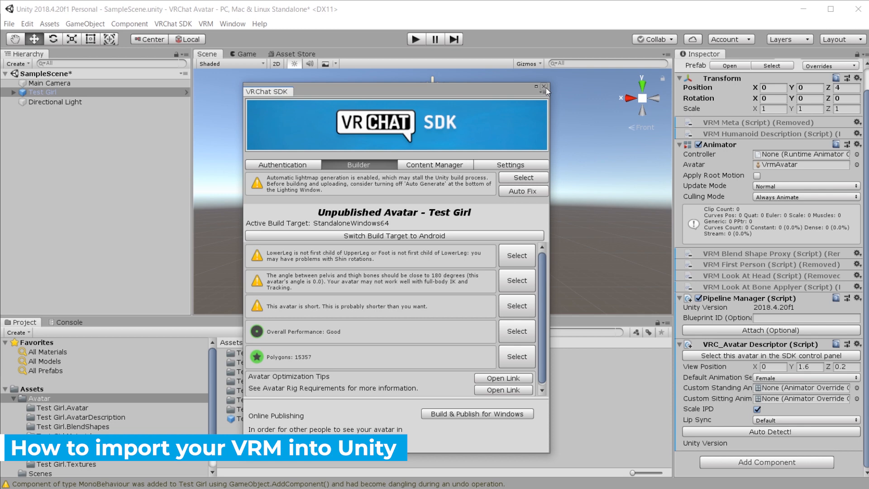
- Auto-fix the automatic lightmap generation issue in the SDK Builder and close the Lighting window
left_click(520, 192)
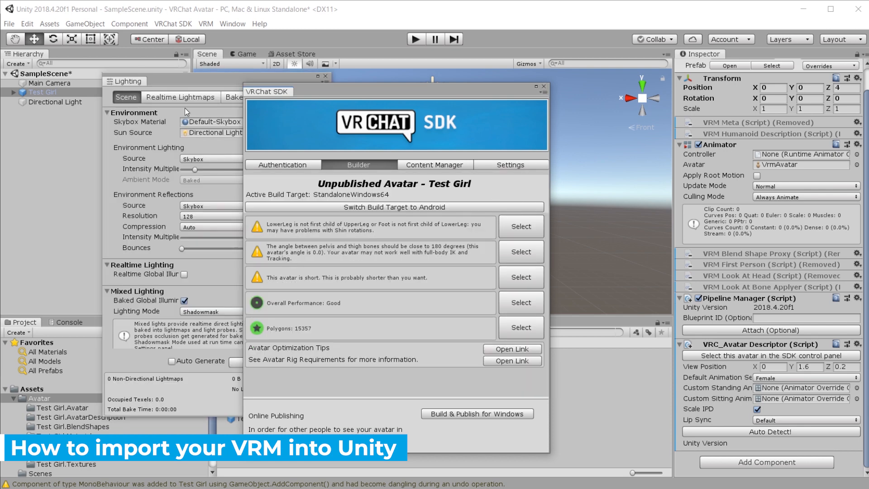
left_click(186, 81)
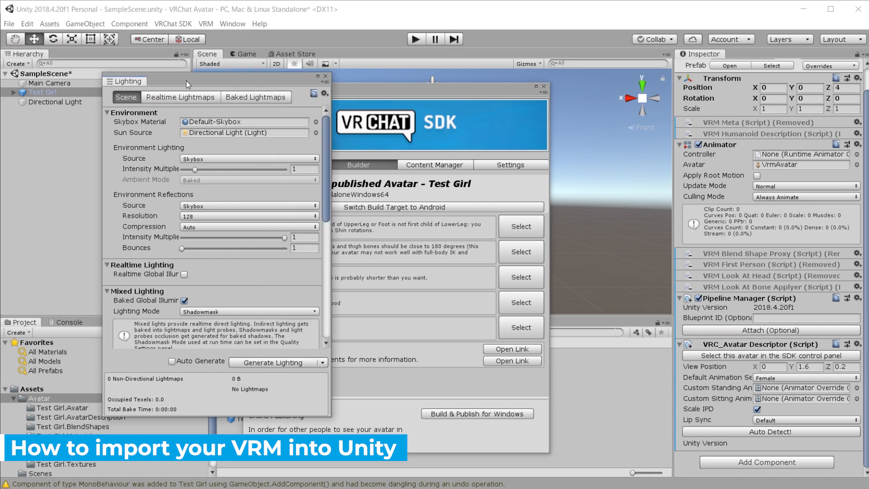
left_click(325, 78)
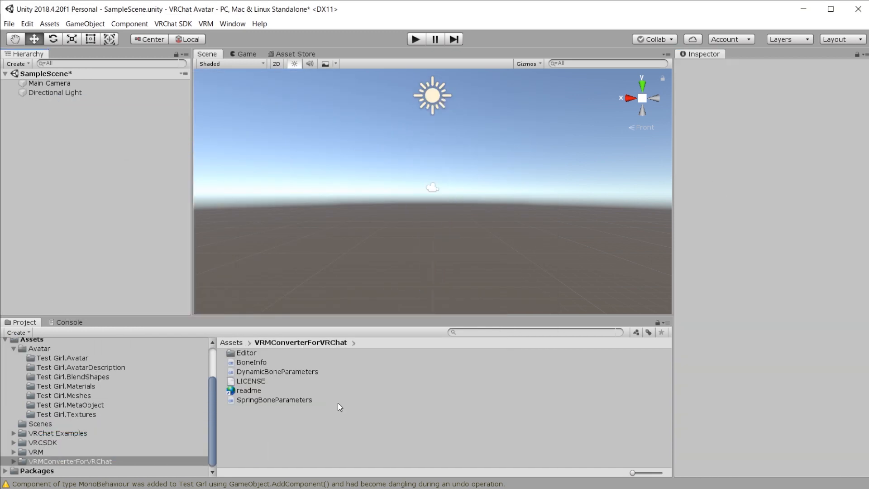
- Place the Test Girl prefab from the Avatar folder in the emptied scene at position X 0, Y 0, Z 0
left_click(37, 398)
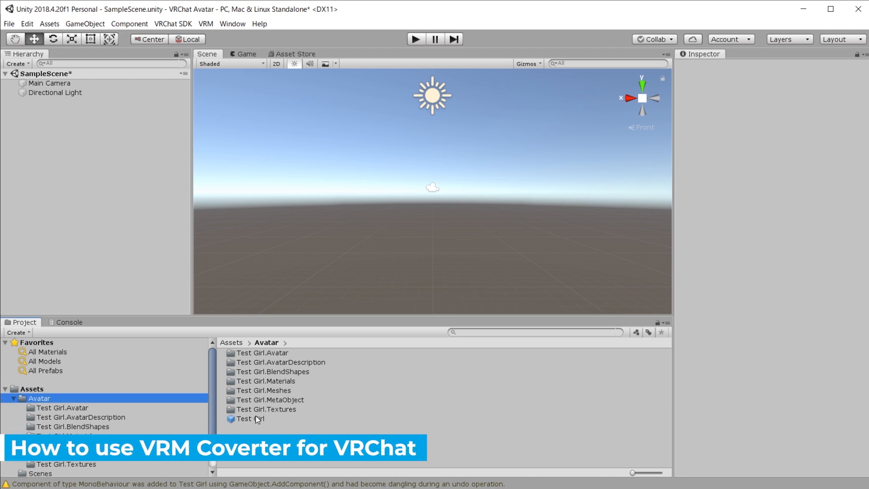
left_click_drag(257, 419, 453, 224)
left_click(774, 105)
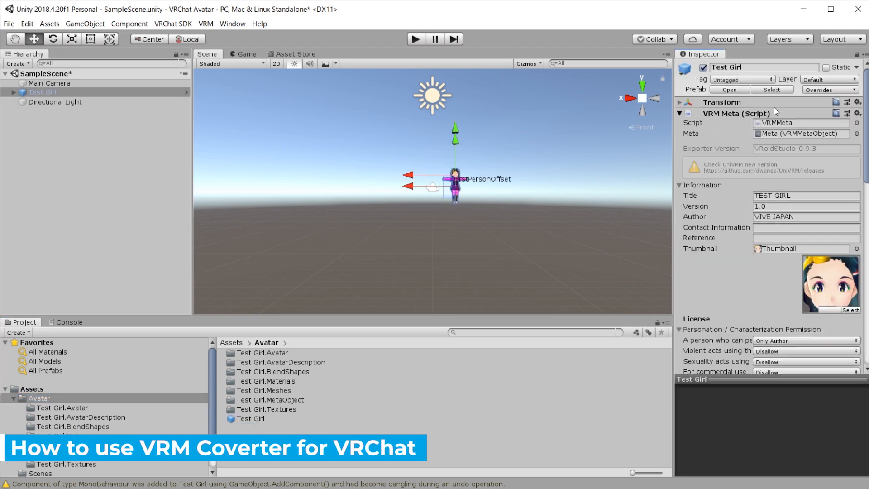
left_click(775, 113)
left_click(684, 105)
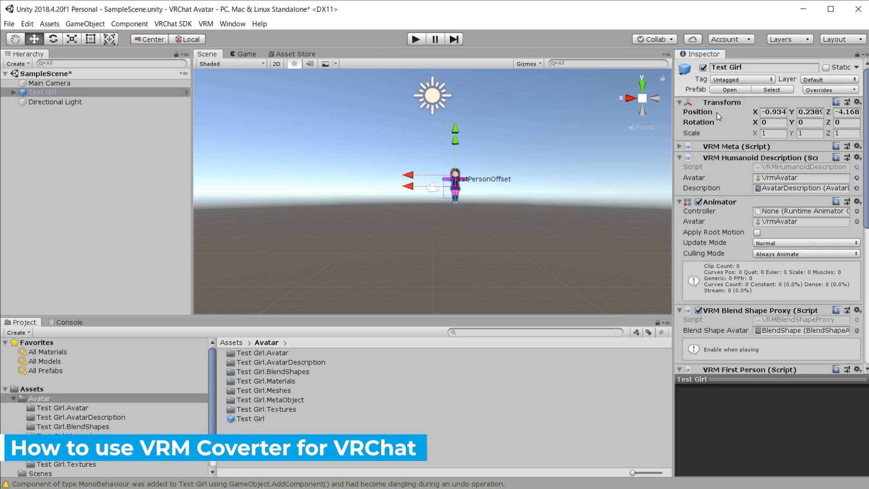
left_click(772, 111)
type("0")
key("Tab")
type("0")
key("Tab")
type("0")
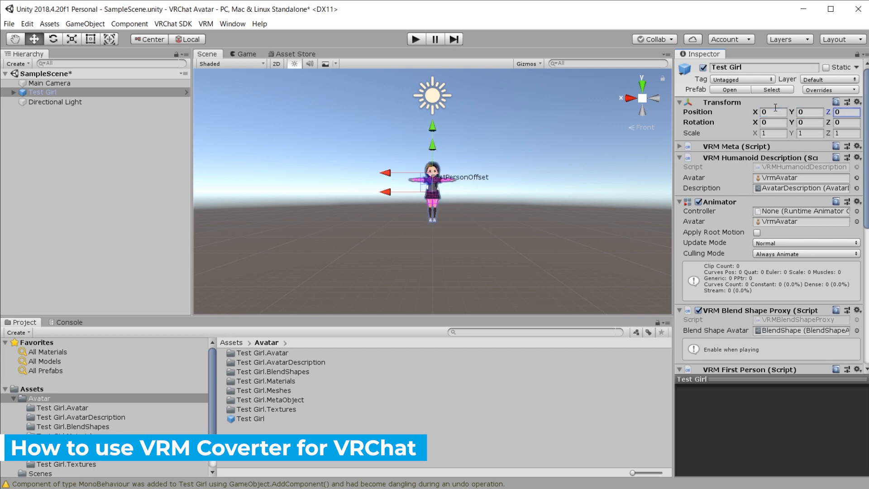
scroll(448, 201, "up", 5)
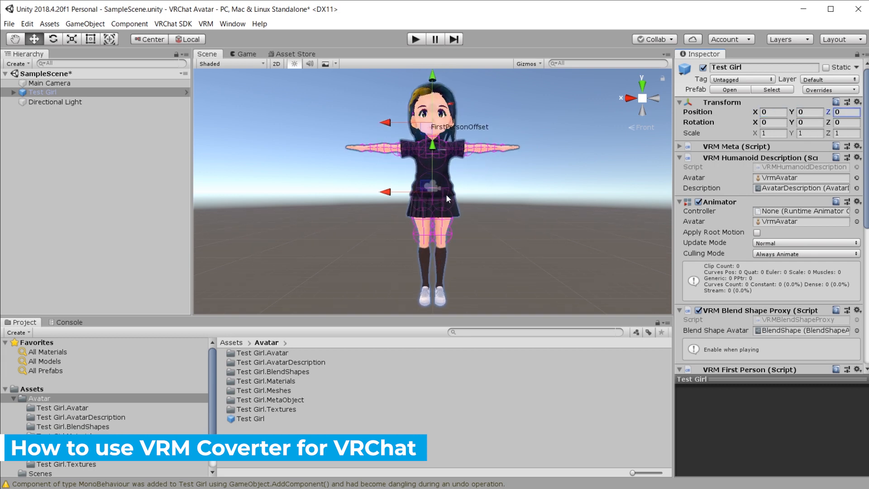
- Duplicate and convert the Test Girl avatar for VRChat, saving the copy as the prefab Test Girl (VRChat) in the Avatar folder
left_click(360, 183)
left_click(410, 128)
left_click(206, 23)
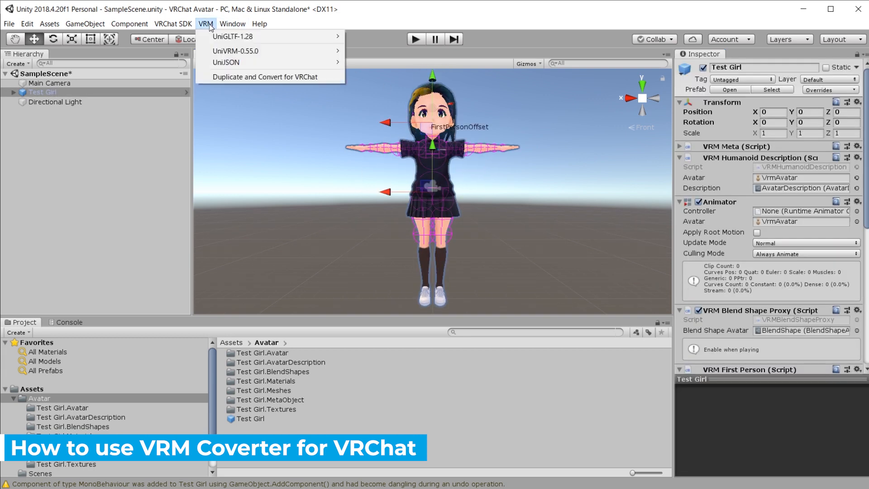
left_click(241, 78)
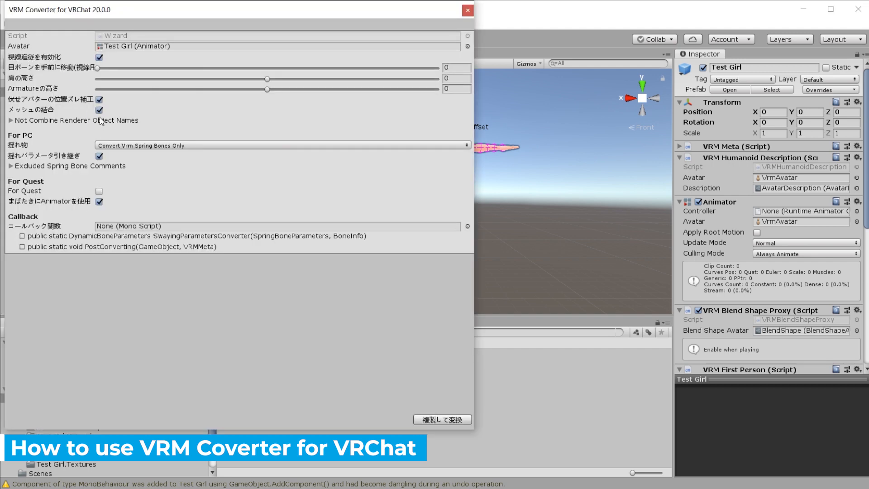
left_click(99, 99)
left_click(452, 421)
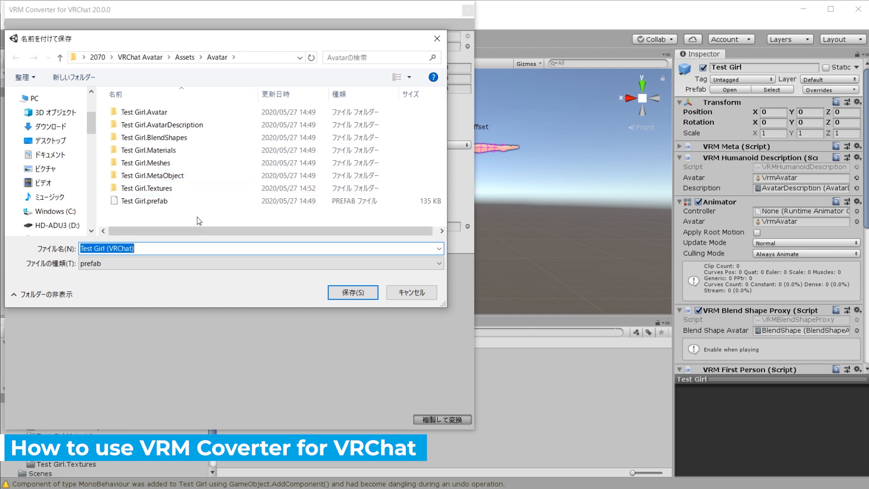
left_click(360, 292)
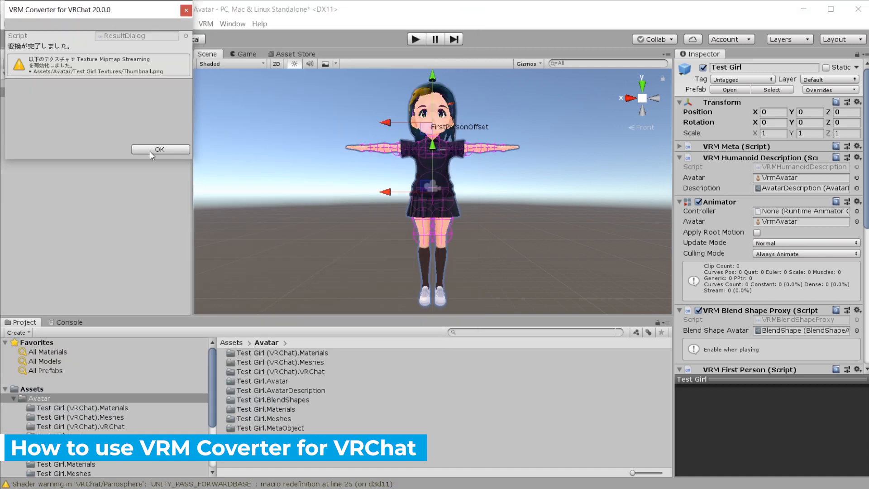
left_click(150, 152)
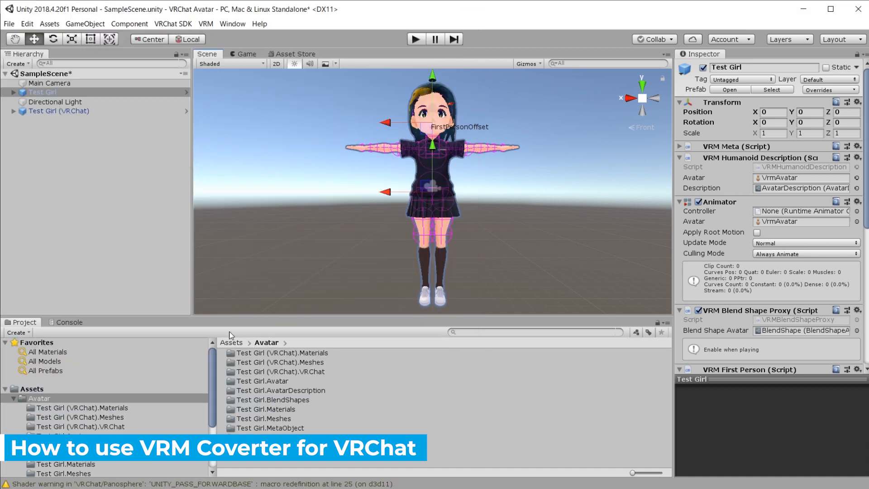
- Separate the two avatars by moving Test Girl (VRChat) to about X -0.385 and the original Test Girl to about X 0.408
left_click(45, 95)
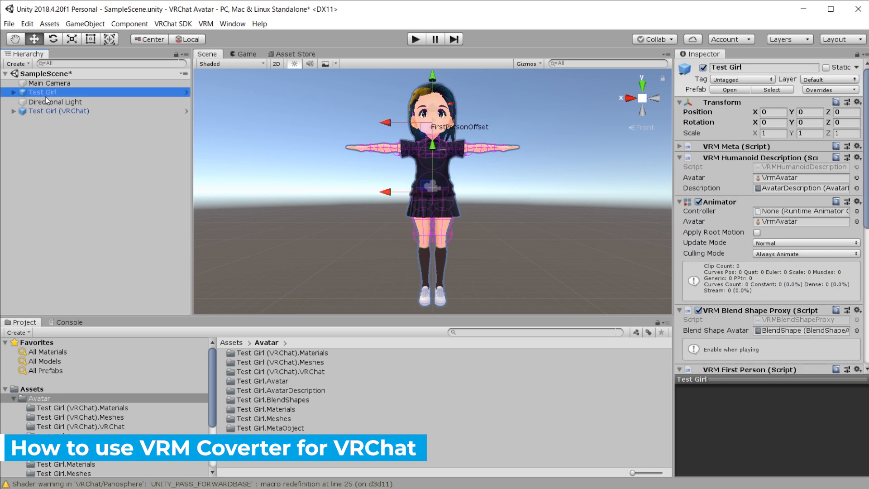
scroll(741, 246, "down", 10)
scroll(741, 246, "up", 10)
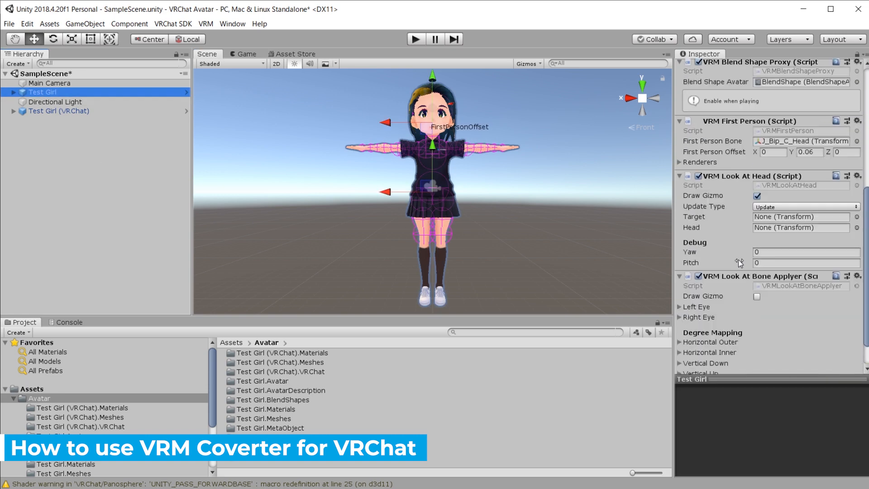
left_click(105, 112)
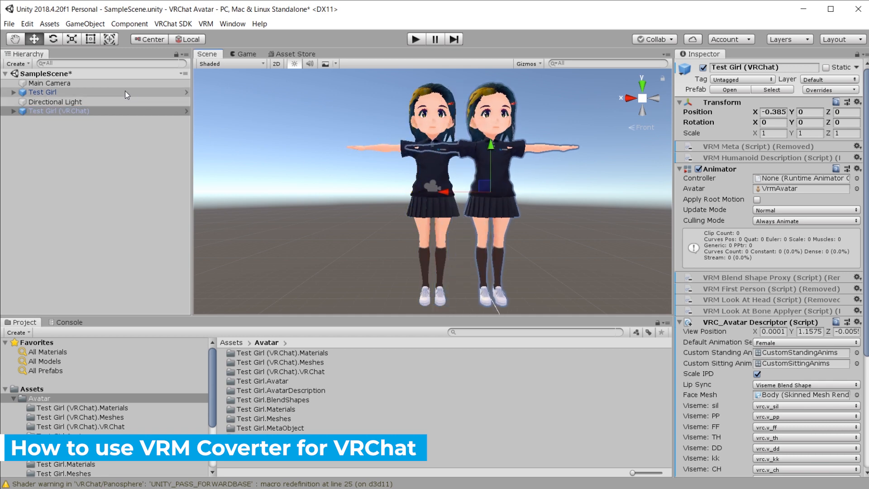
left_click(42, 92)
left_click_drag(393, 199, 328, 202)
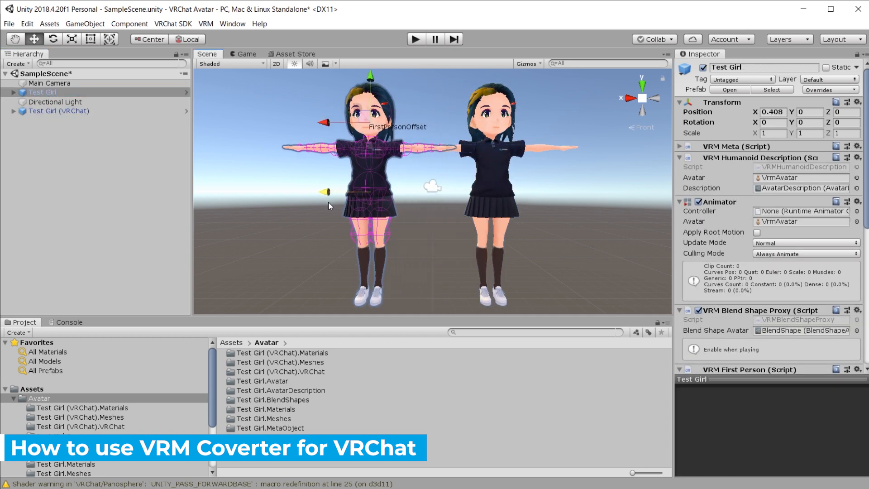
- Review the converted Test Girl (VRChat) avatar's descriptor, viseme and pipeline components, and deactivate that avatar in the scene
left_click(539, 198)
left_click(481, 178)
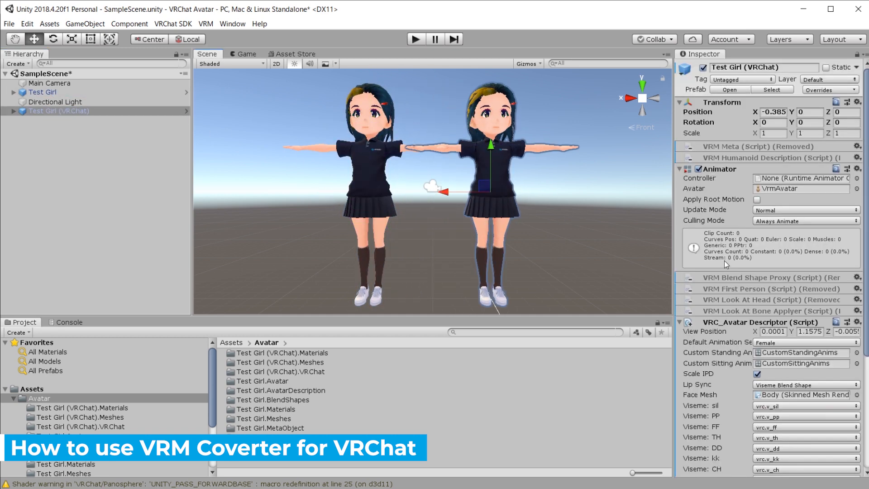
scroll(760, 279, "down", 5)
scroll(759, 280, "up", 5)
scroll(707, 312, "down", 6)
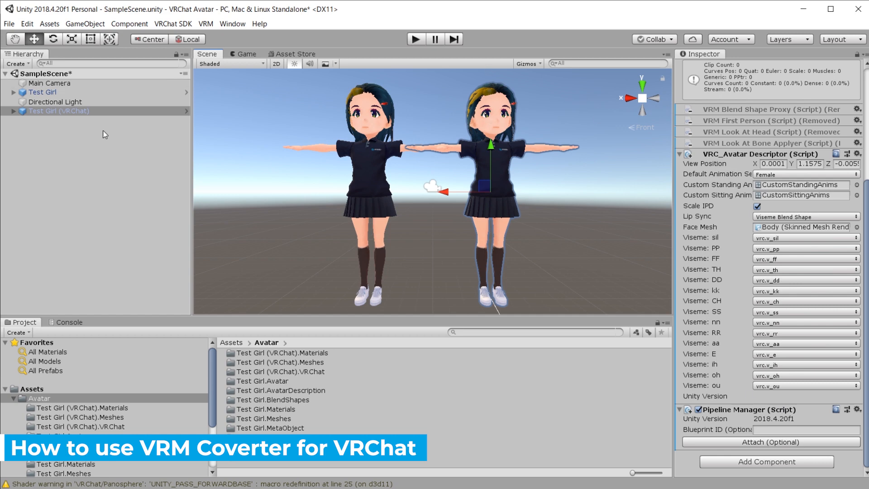
scroll(724, 93, "up", 6)
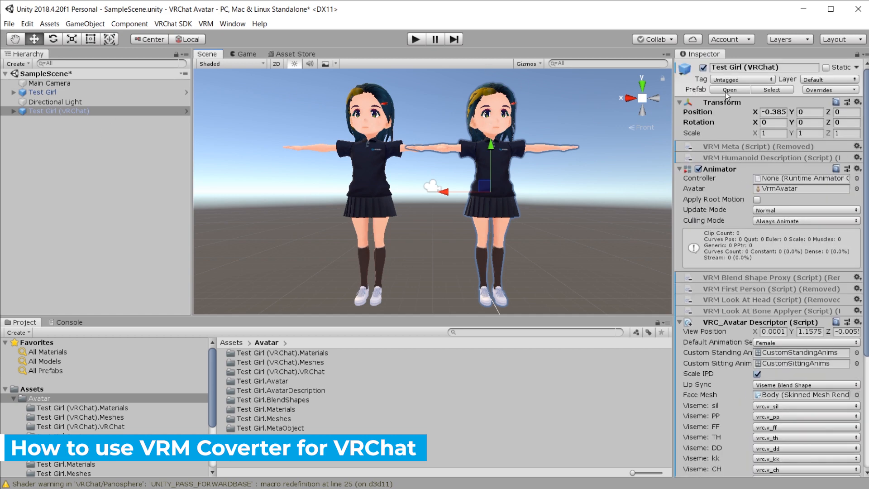
left_click(703, 67)
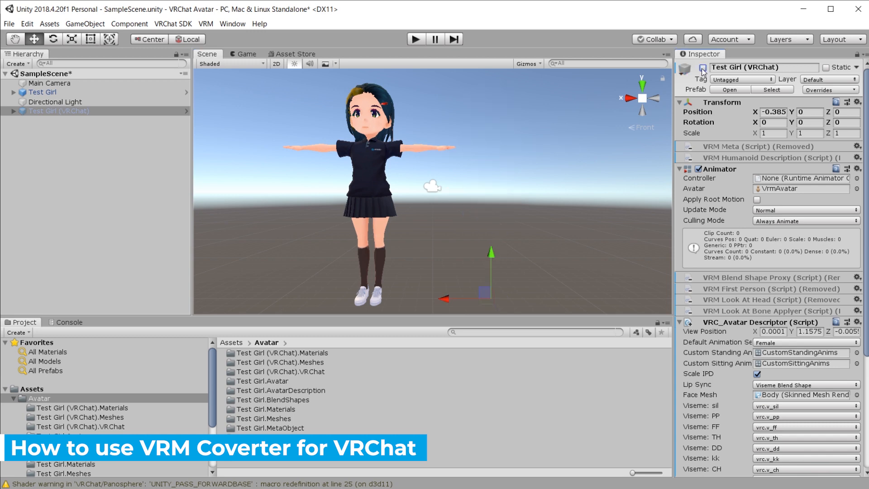
- Check the original Test Girl in the VRChat SDK Builder and add a VRC_Avatar Descriptor component to it
left_click(46, 93)
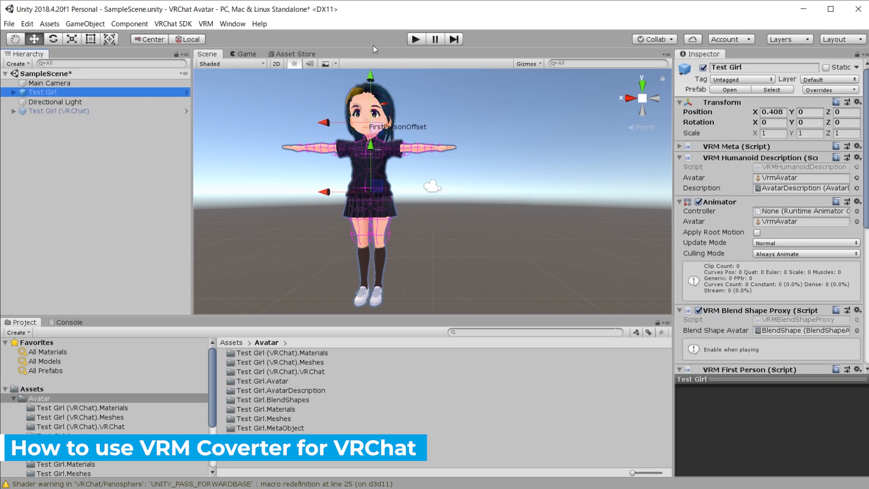
left_click(167, 25)
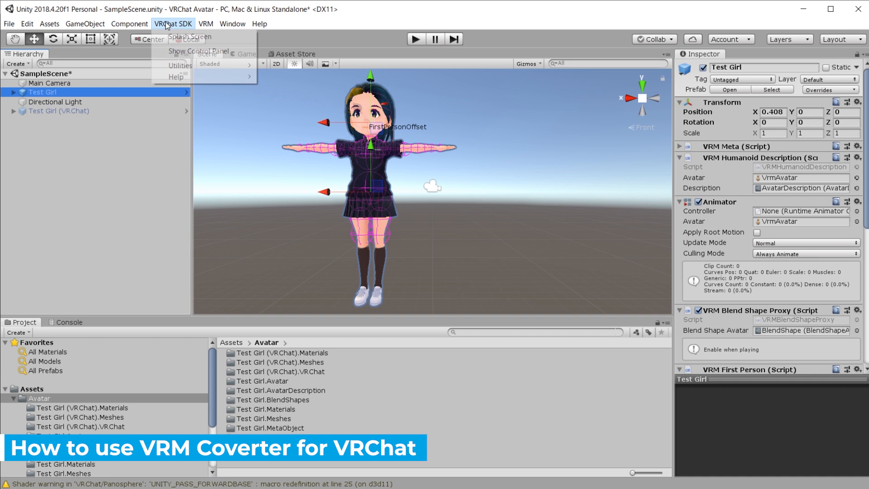
left_click(173, 53)
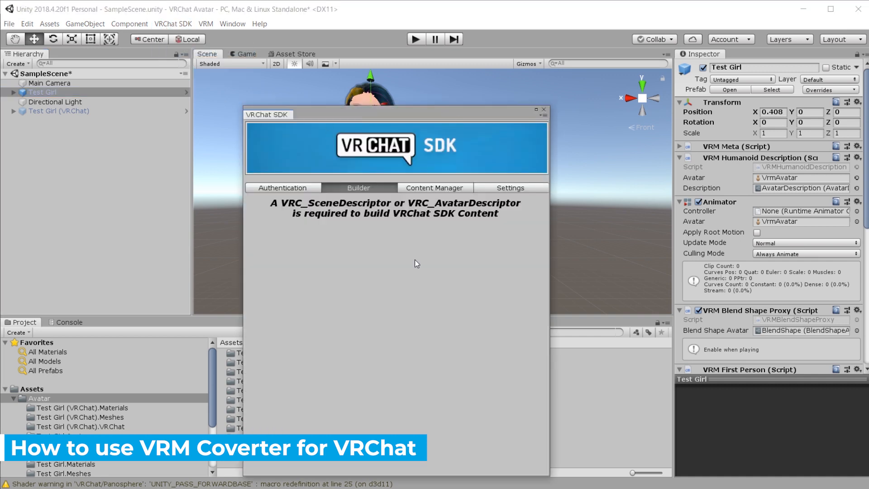
left_click_drag(413, 110, 420, 88)
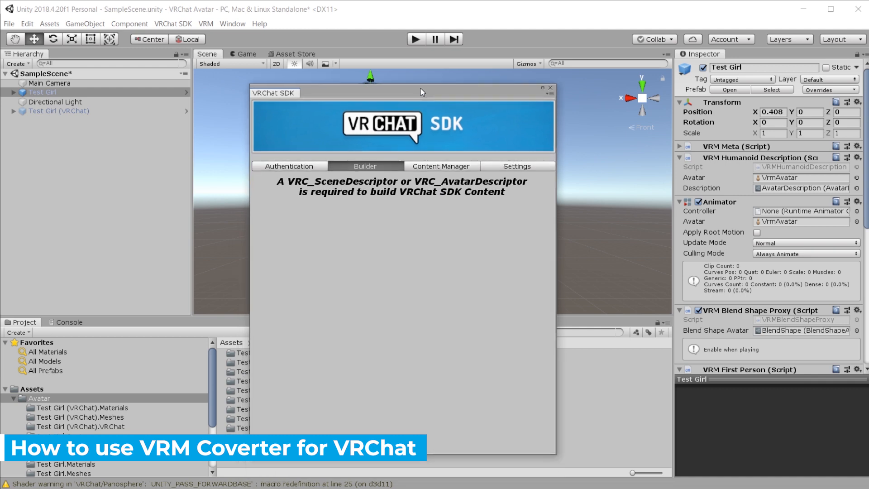
left_click(549, 89)
scroll(770, 317, "down", 10)
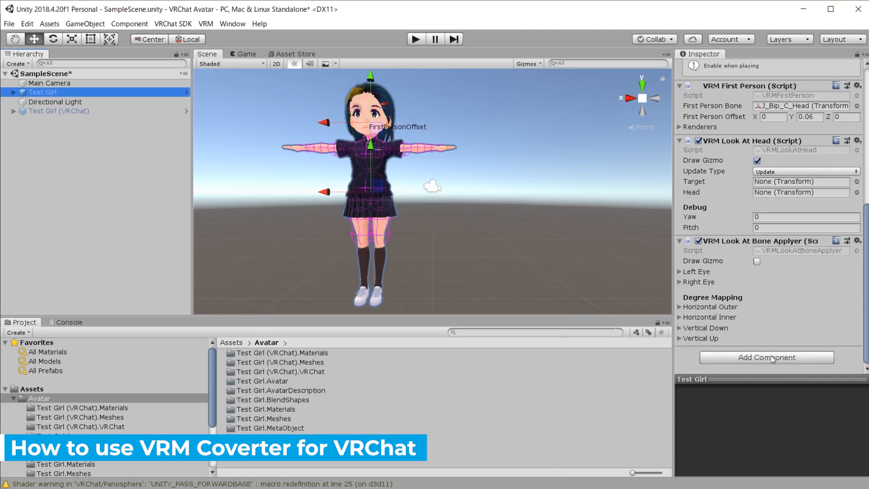
left_click(771, 357)
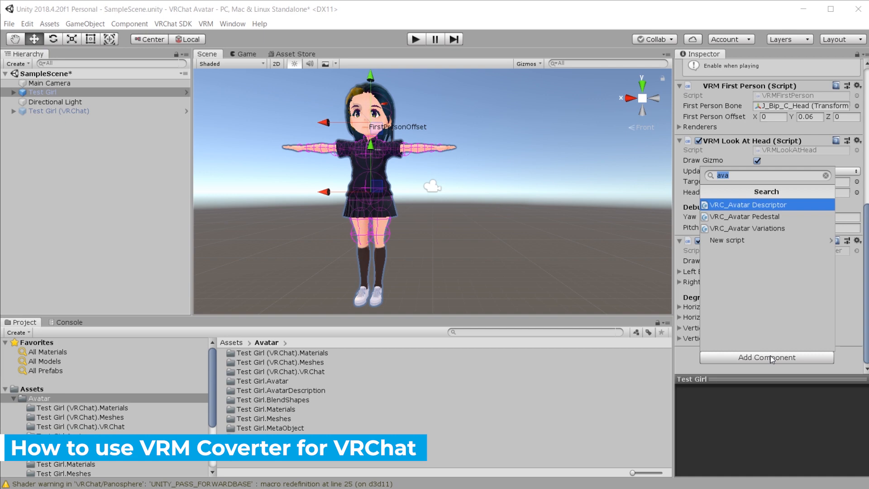
left_click(755, 210)
scroll(738, 285, "down", 5)
- Auto-fix the original Test Girl's unsupported VRM components in the VRChat SDK Builder and close the control panel
left_click(130, 24)
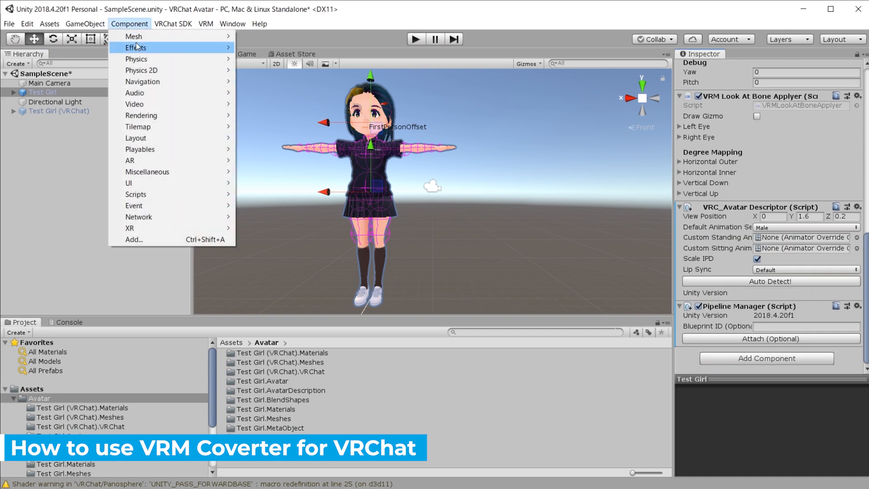
mouse_move(173, 24)
left_click(191, 48)
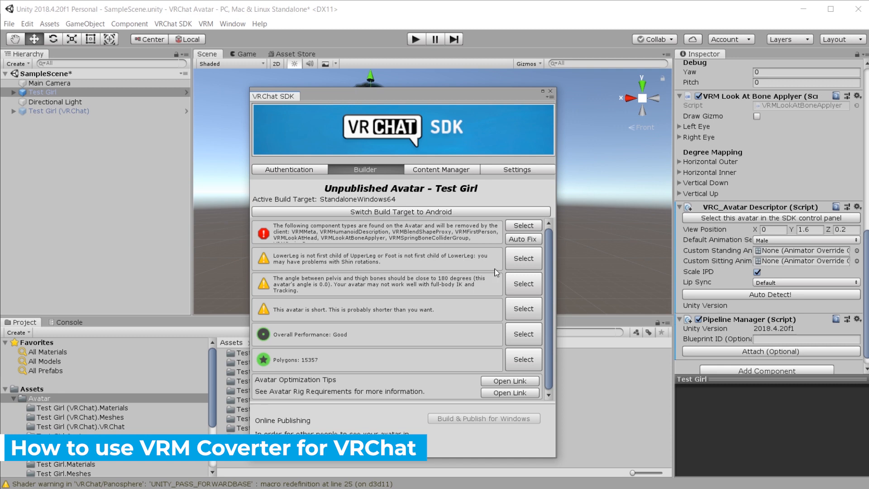
left_click(523, 239)
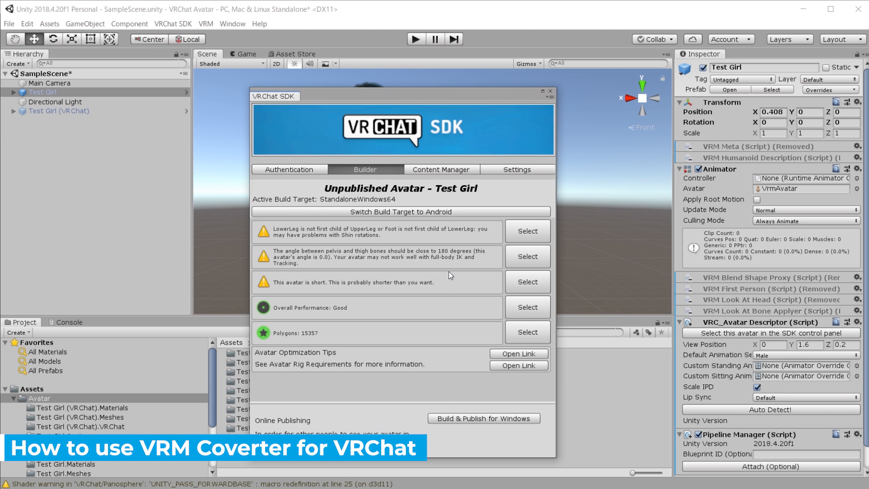
left_click(552, 91)
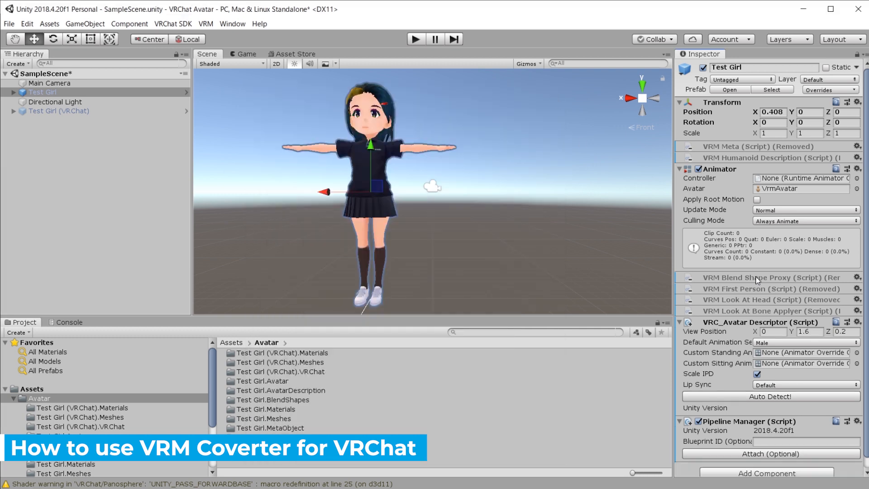
- Deactivate the original Test Girl and activate the converted Test Girl (VRChat) avatar
left_click(64, 110)
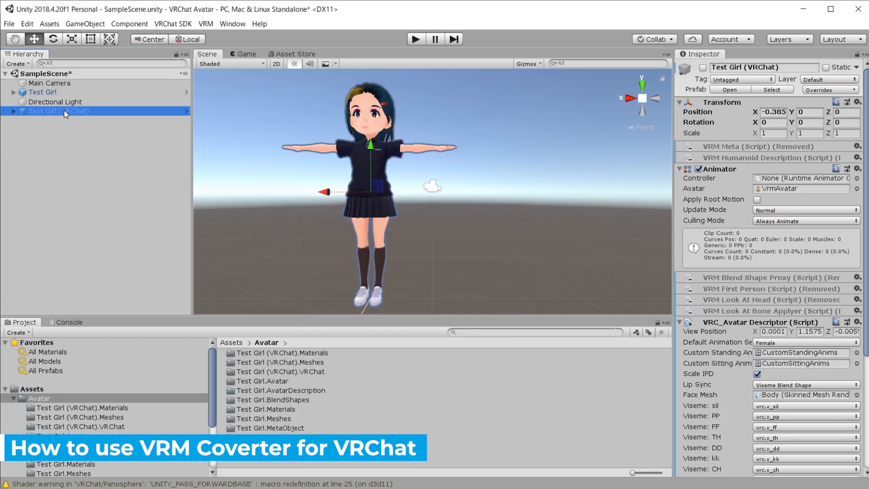
left_click(164, 90)
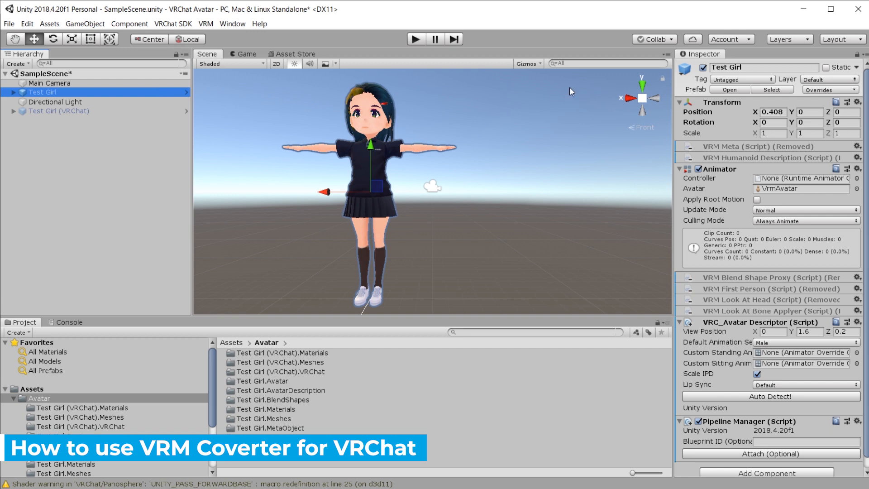
left_click(704, 68)
left_click(131, 113)
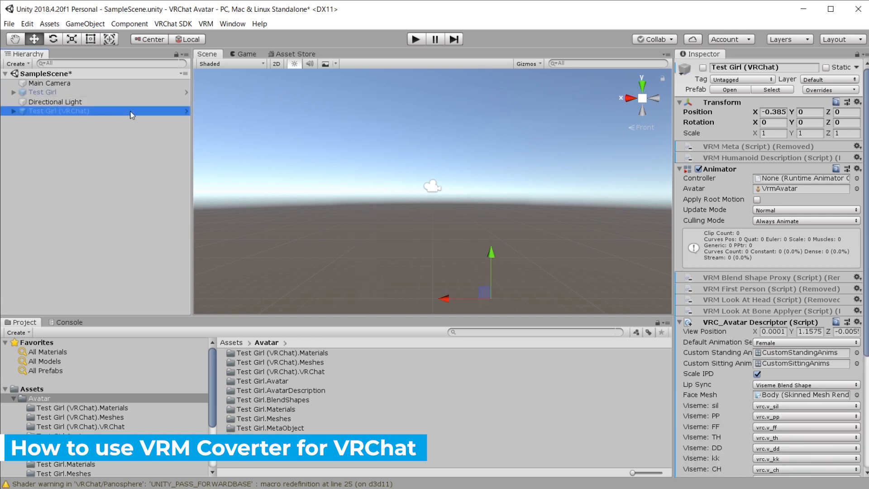
key("F2")
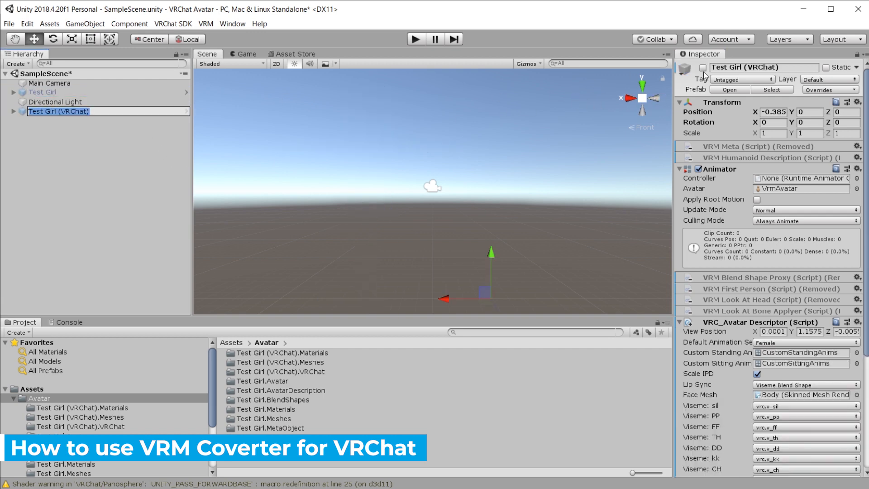
left_click(703, 68)
- Inspect the converted Test Girl (VRChat) avatar's validation results in the VRChat SDK Builder and close the control panel
left_click(173, 24)
mouse_move(219, 28)
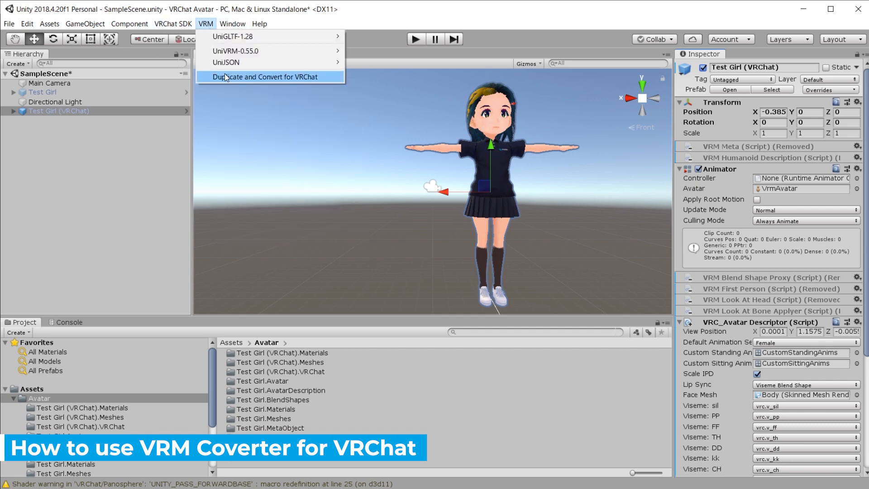
left_click(188, 51)
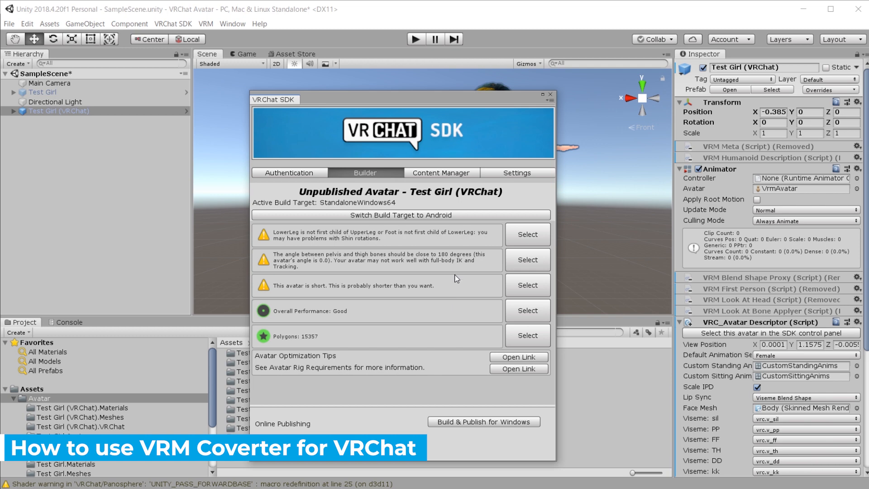
left_click(551, 94)
- Deactivate Test Girl (VRChat) and reactivate the original Test Girl avatar
left_click(96, 91)
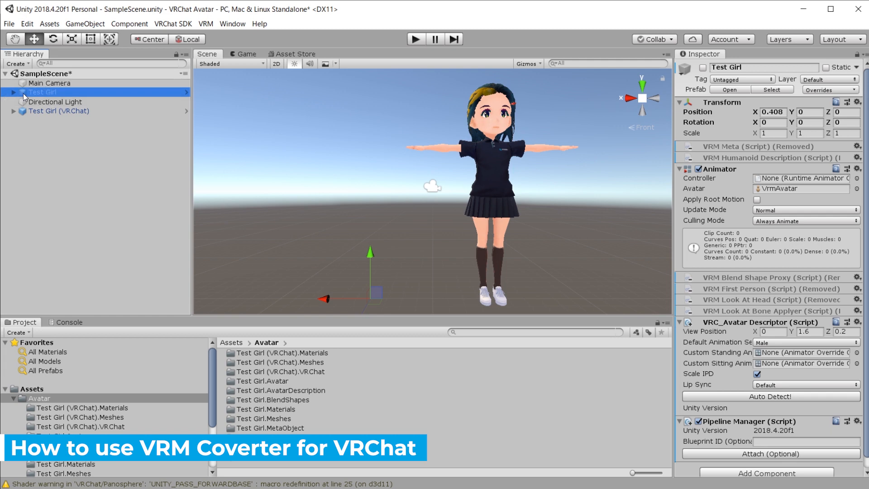
left_click(136, 111)
left_click(704, 67)
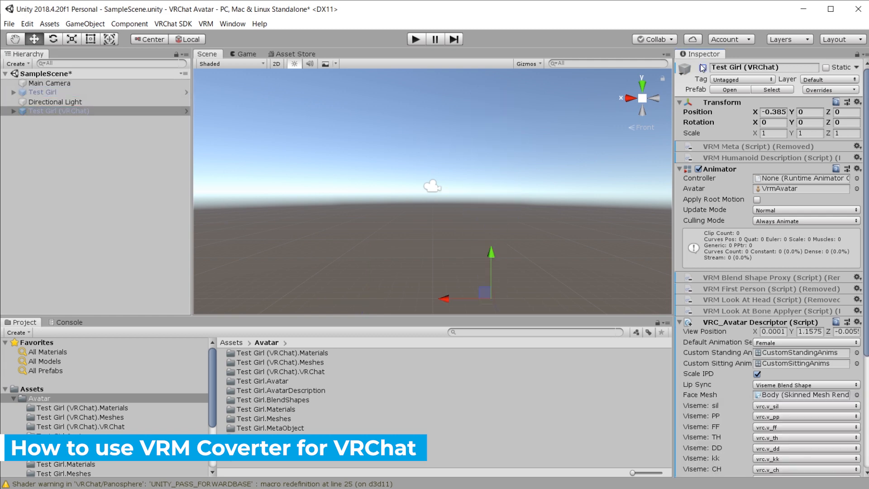
left_click(147, 84)
left_click(145, 102)
left_click(146, 93)
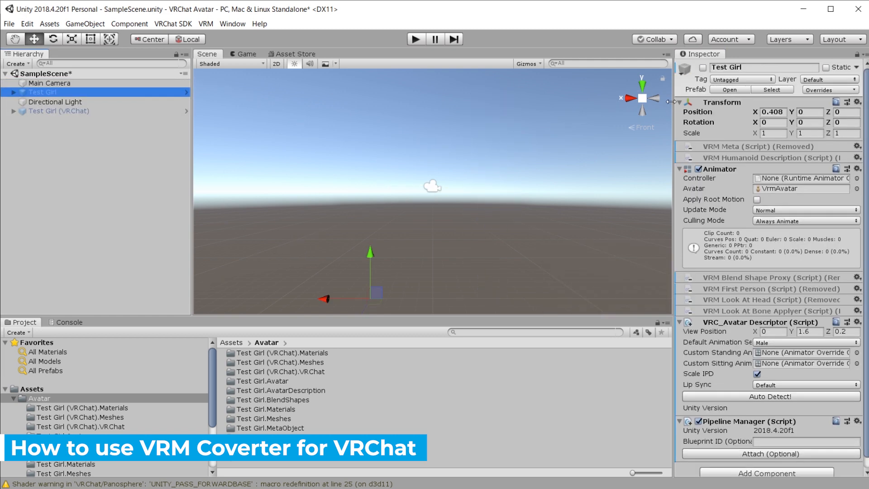
left_click(703, 67)
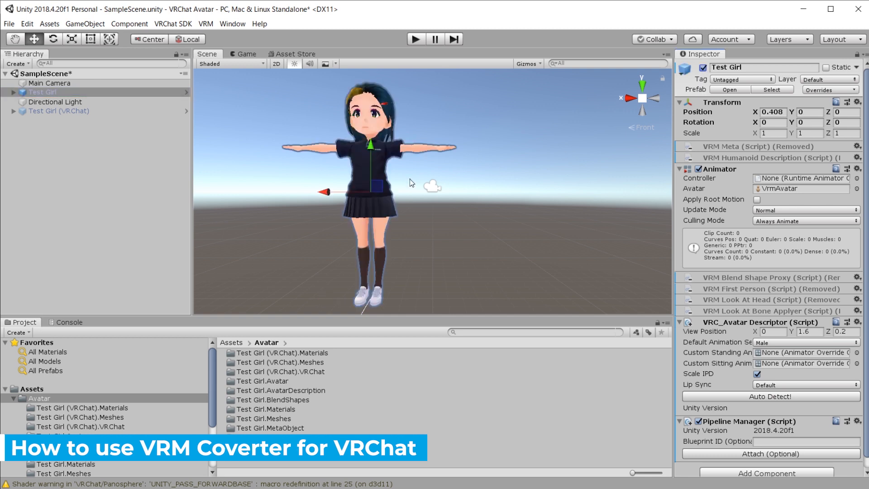
- Set the original Test Girl's X position to 0
left_click(772, 111)
type("0")
key("Tab")
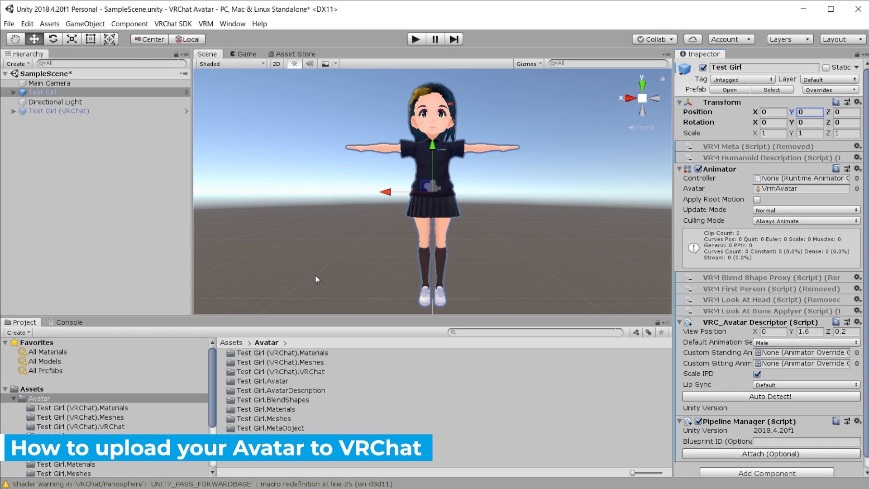
left_click(528, 213)
left_click(454, 129)
scroll(759, 237, "down", 1)
scroll(759, 237, "up", 1)
- Start Build & Publish for Windows for Test Girl in the VRChat SDK Builder and bring the New Avatar form into clear view
left_click(172, 24)
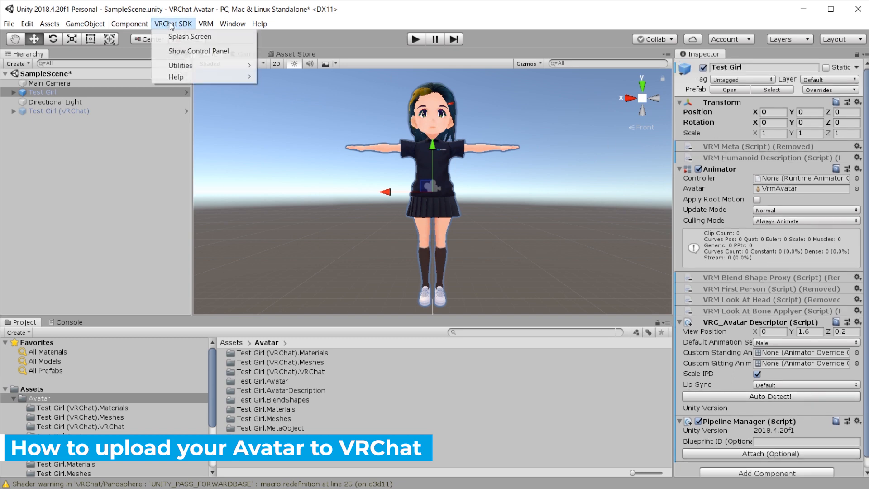
left_click(187, 51)
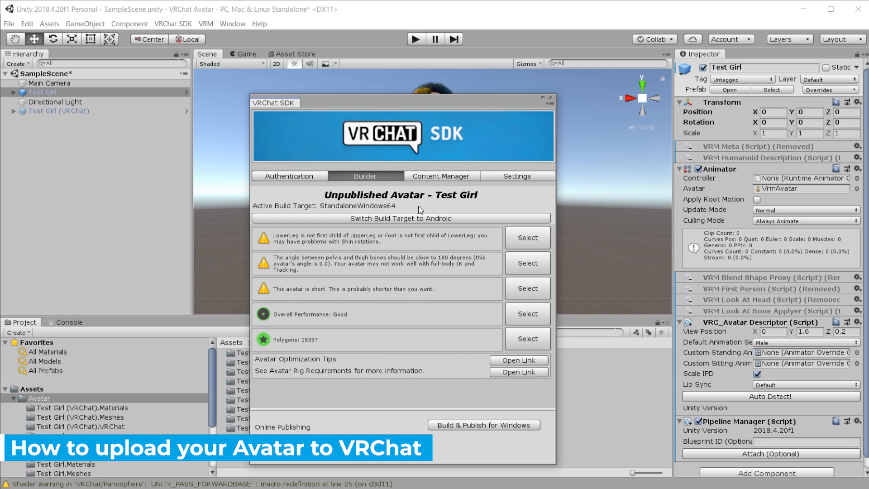
left_click(492, 426)
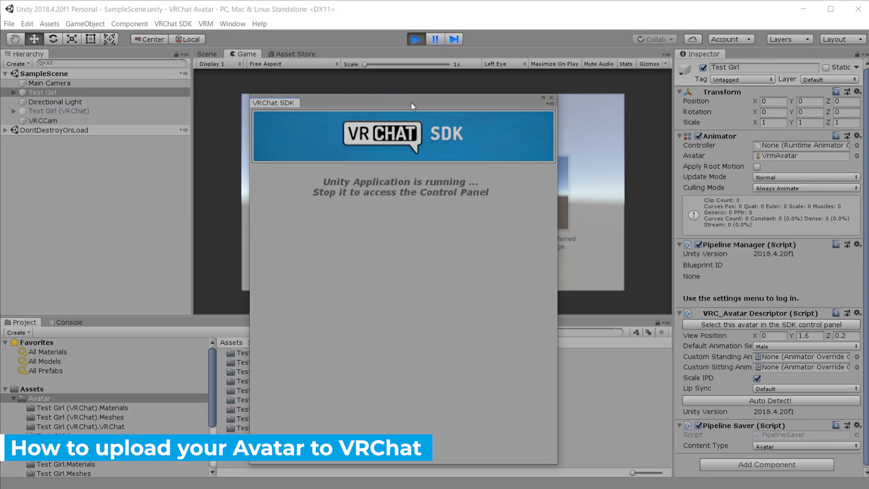
left_click_drag(412, 102, 110, 61)
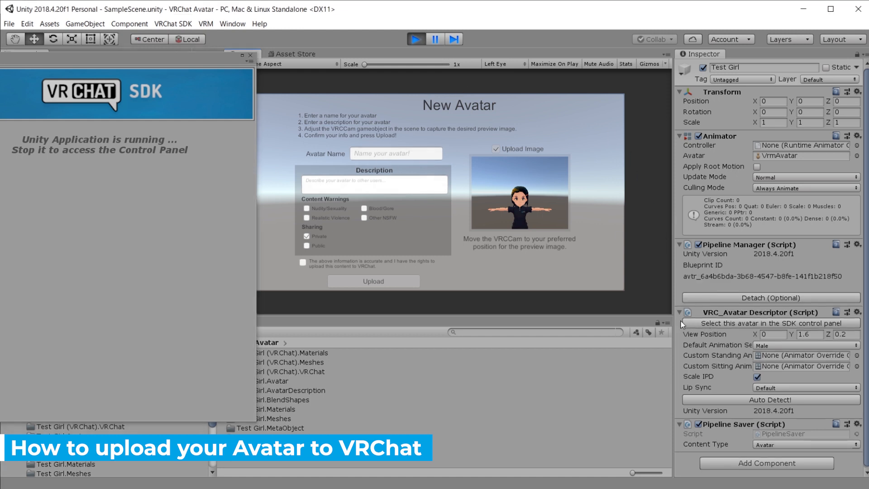
left_click_drag(674, 312, 704, 316)
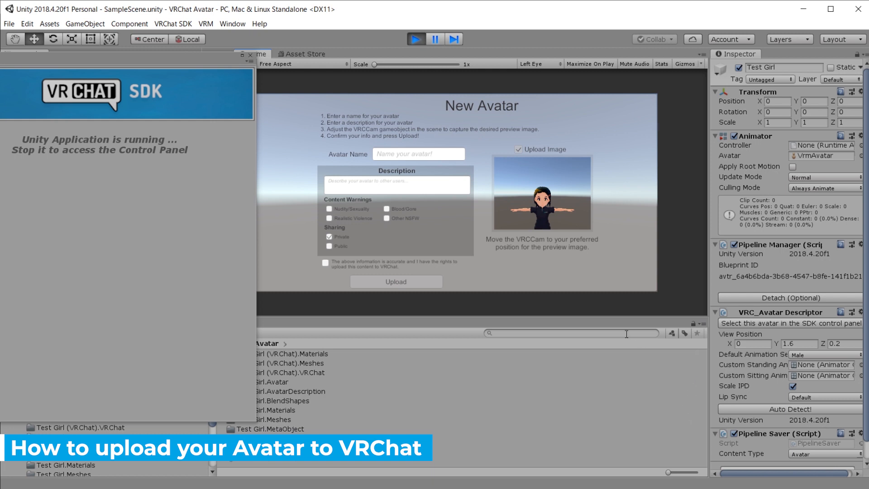